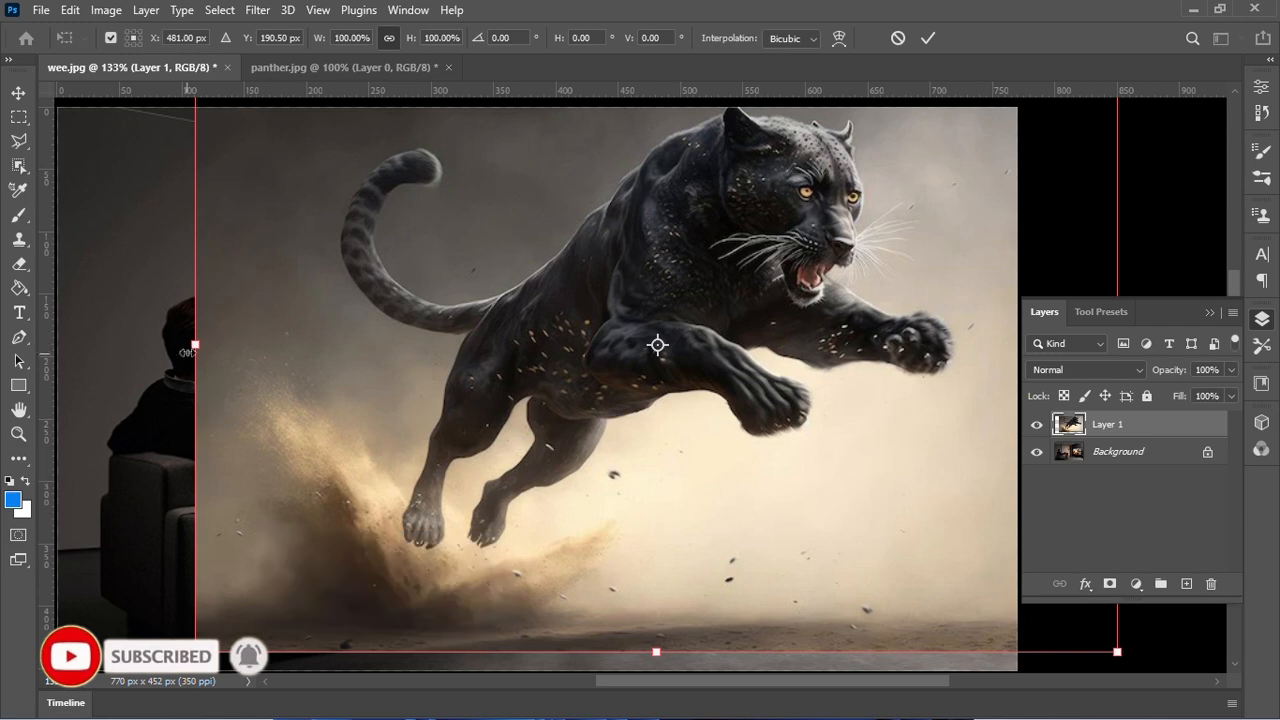
Scale the panther layer down to about 71%, flip it horizontally, and apply the transform
left_click_drag(195, 344, 466, 342)
left_click_drag(713, 344, 637, 357)
right_click(690, 313)
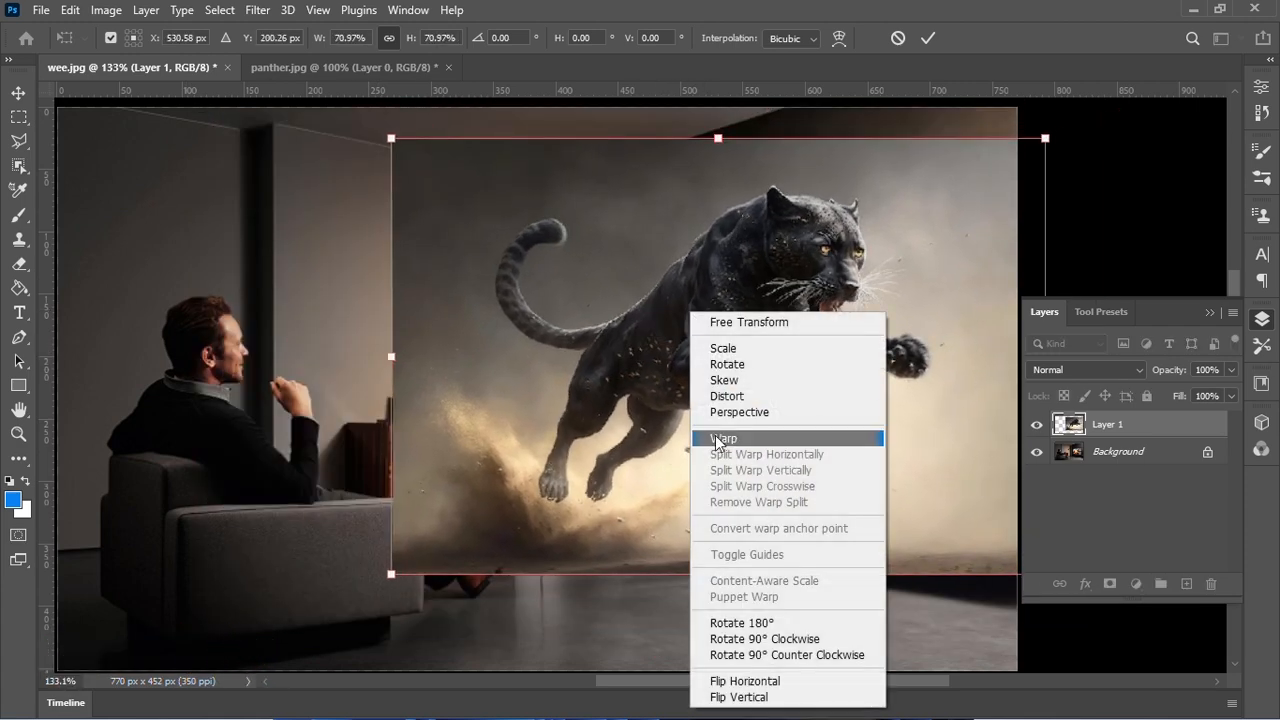
left_click(742, 683)
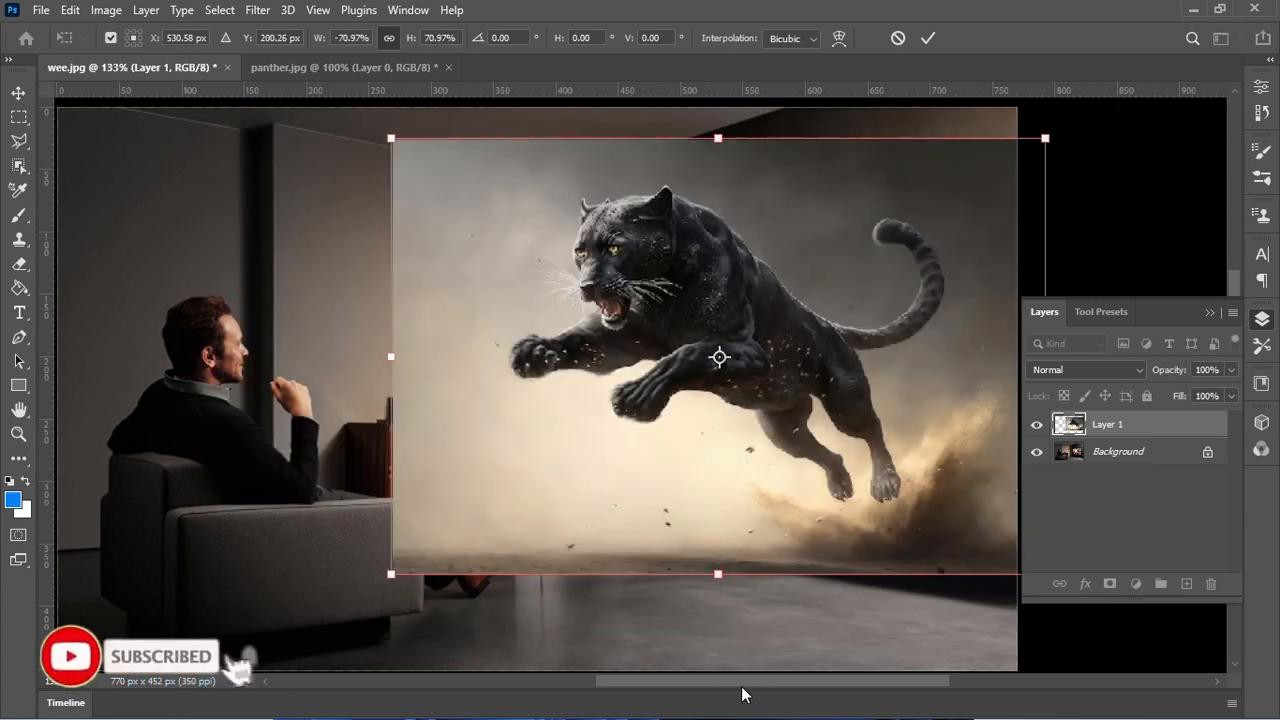
left_click(928, 38)
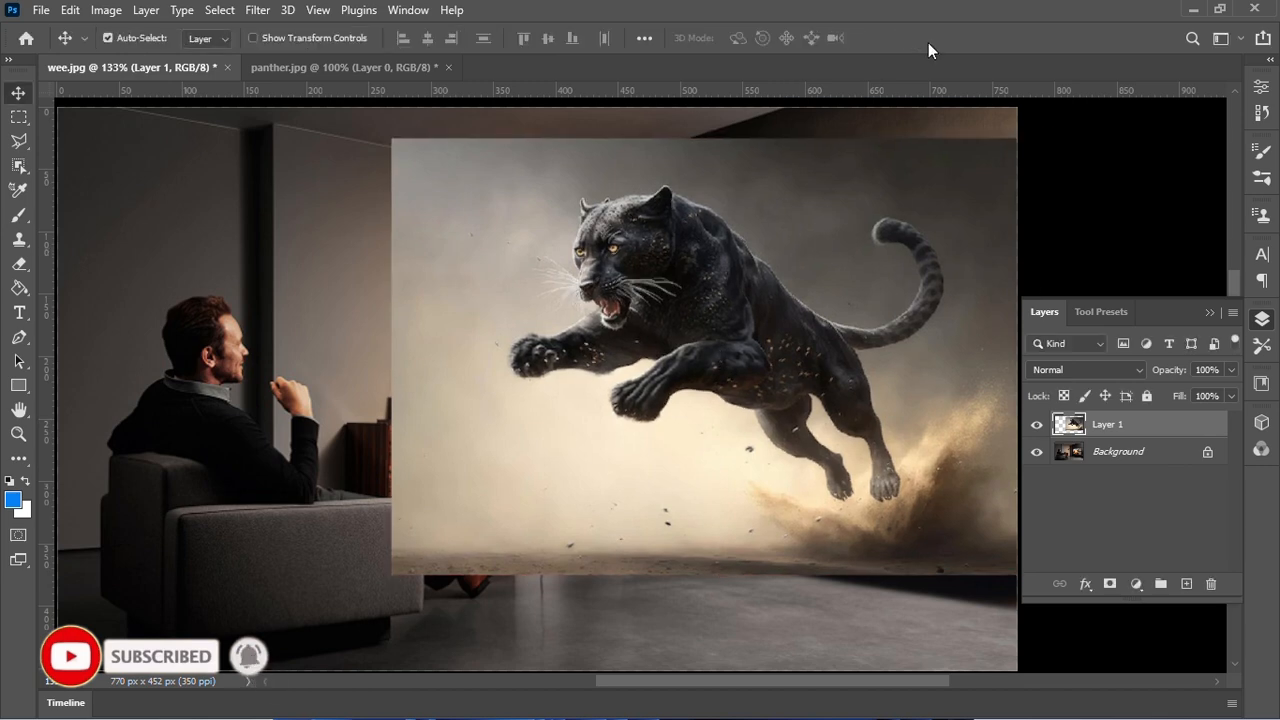
Hide the panther layer and add an empty layer directly above the Background
left_click(1036, 424)
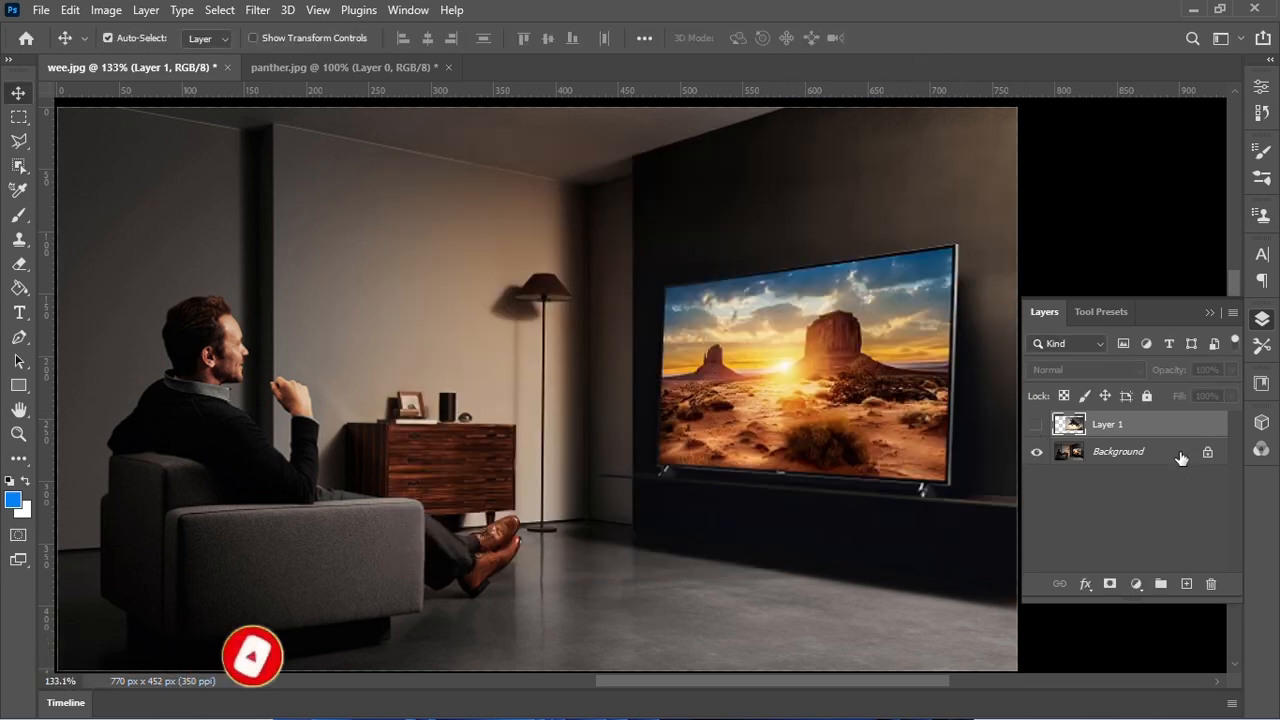
left_click(1176, 452)
left_click(1186, 584)
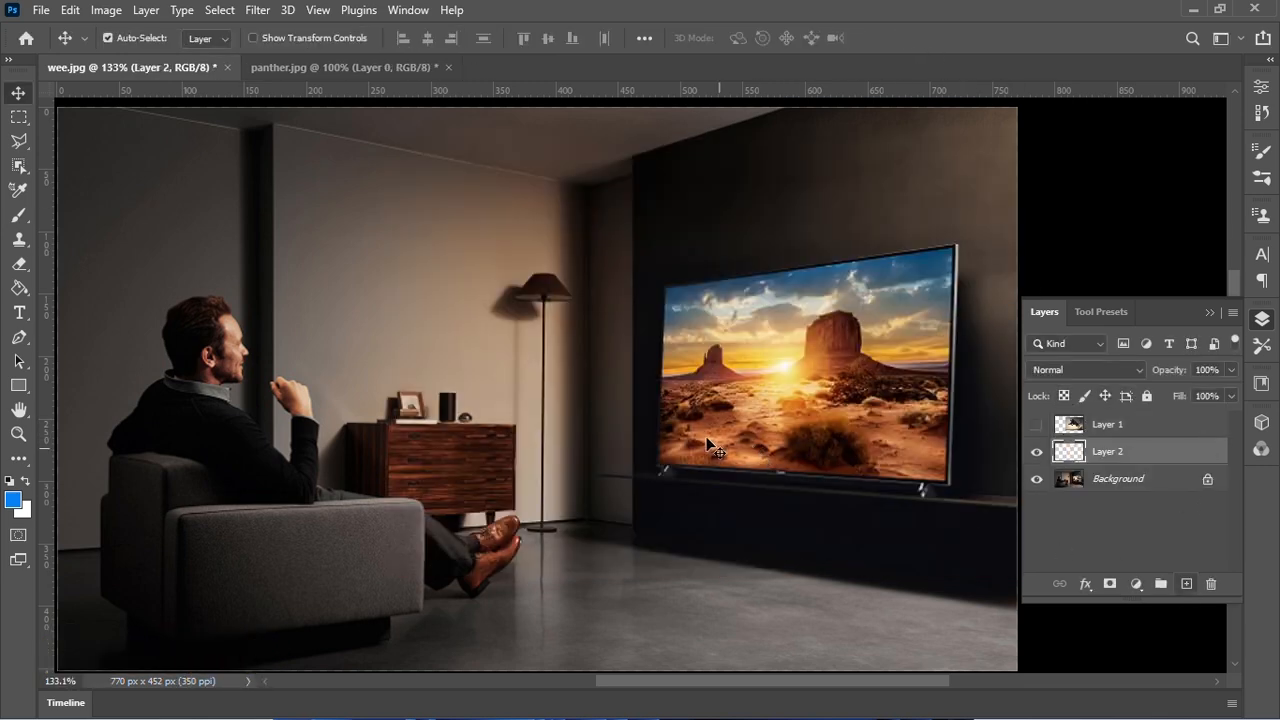
Draw a white rectangle shape about 225 by 151 px over the television screen
scroll(706, 438, "up", 4)
scroll(706, 438, "right", 1)
scroll(706, 438, "up", 1)
key("u")
left_click_drag(391, 228, 925, 586)
left_click(1094, 273)
left_click(1040, 372)
left_click(1210, 85)
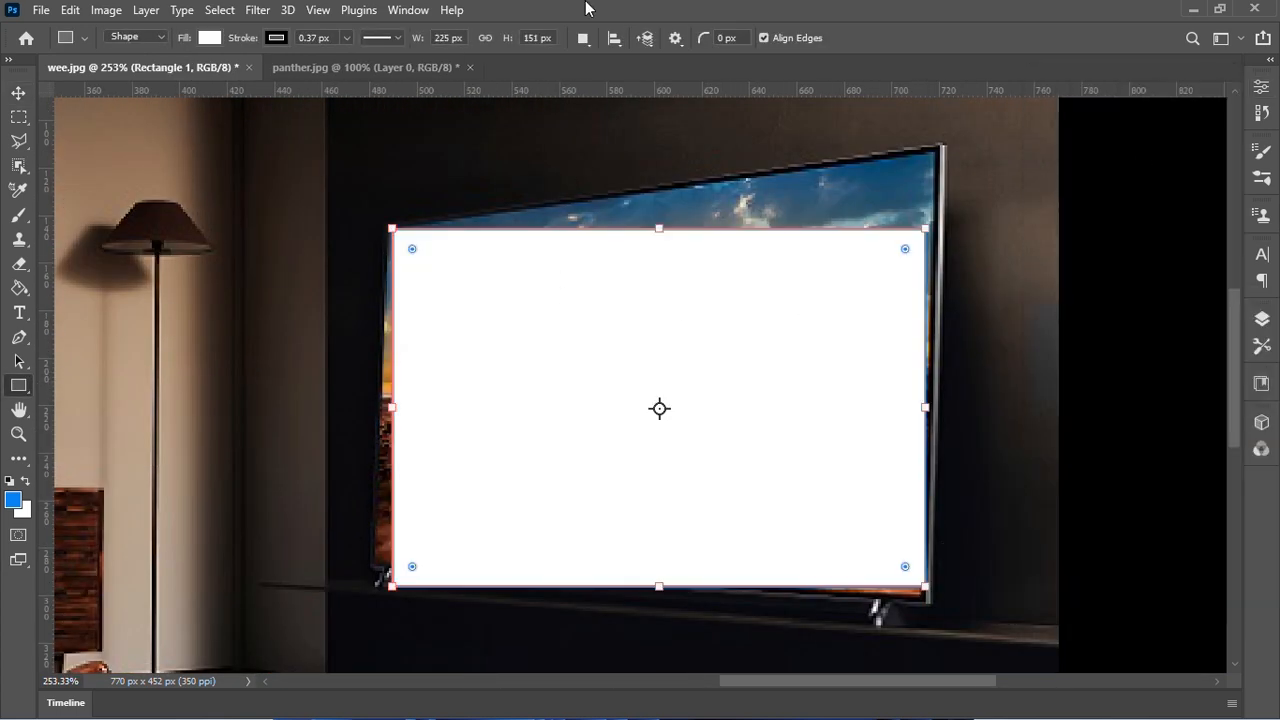
Distort the rectangle's four corners to match the television screen's perspective, accepting its conversion to a regular path
key("ctrl+t")
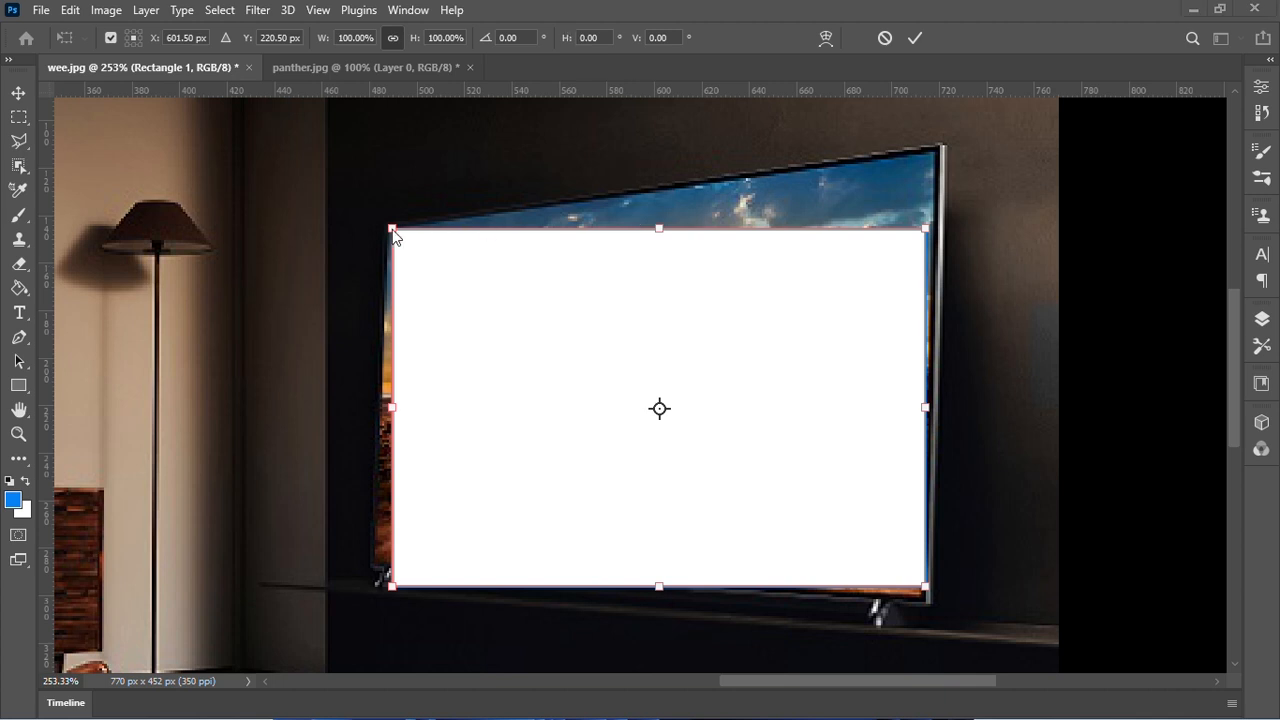
left_click_drag(391, 229, 386, 228)
left_click_drag(391, 586, 378, 570)
left_click_drag(925, 229, 940, 155)
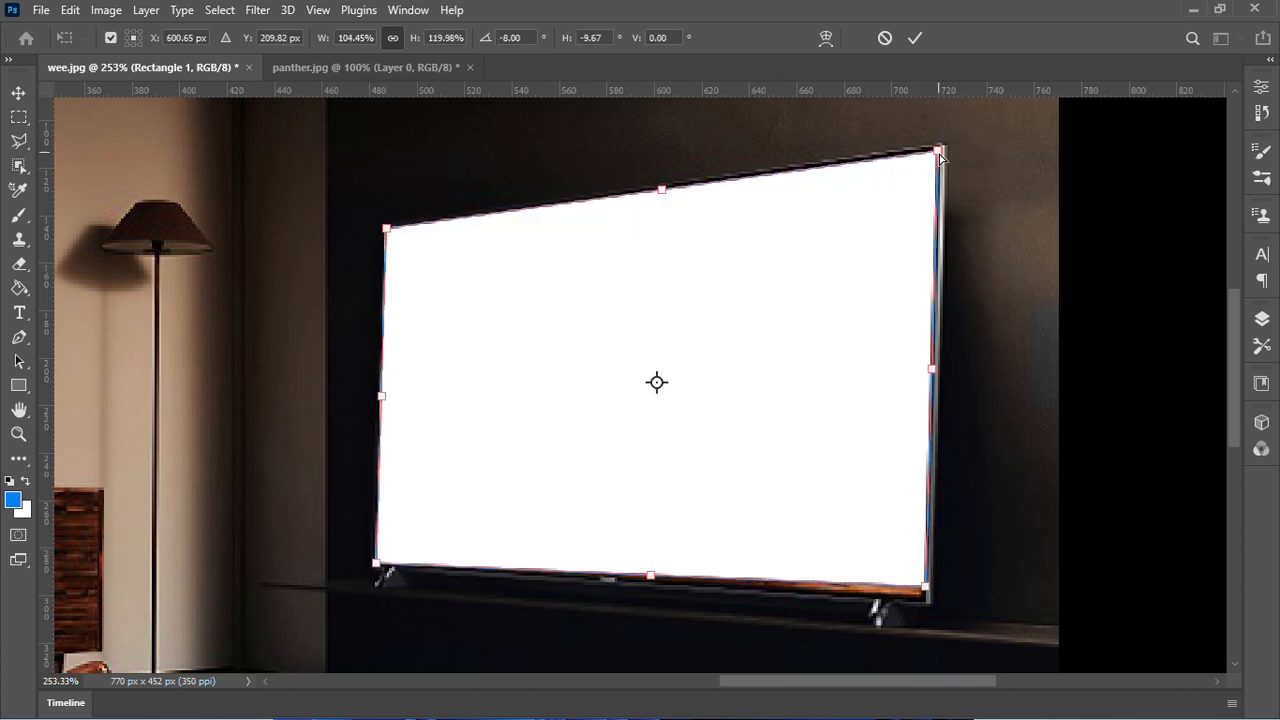
left_click_drag(927, 594, 928, 605)
left_click(914, 37)
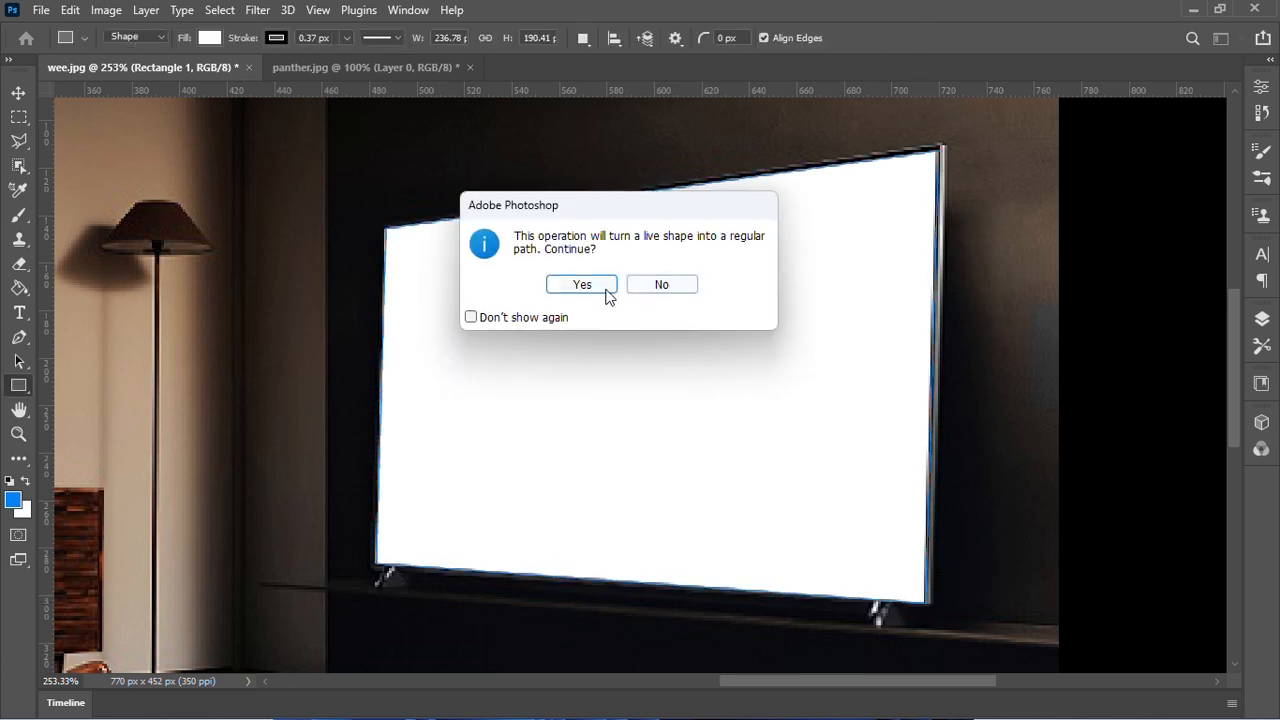
left_click(580, 284)
Show the panther layer again and duplicate it
left_click(1261, 320)
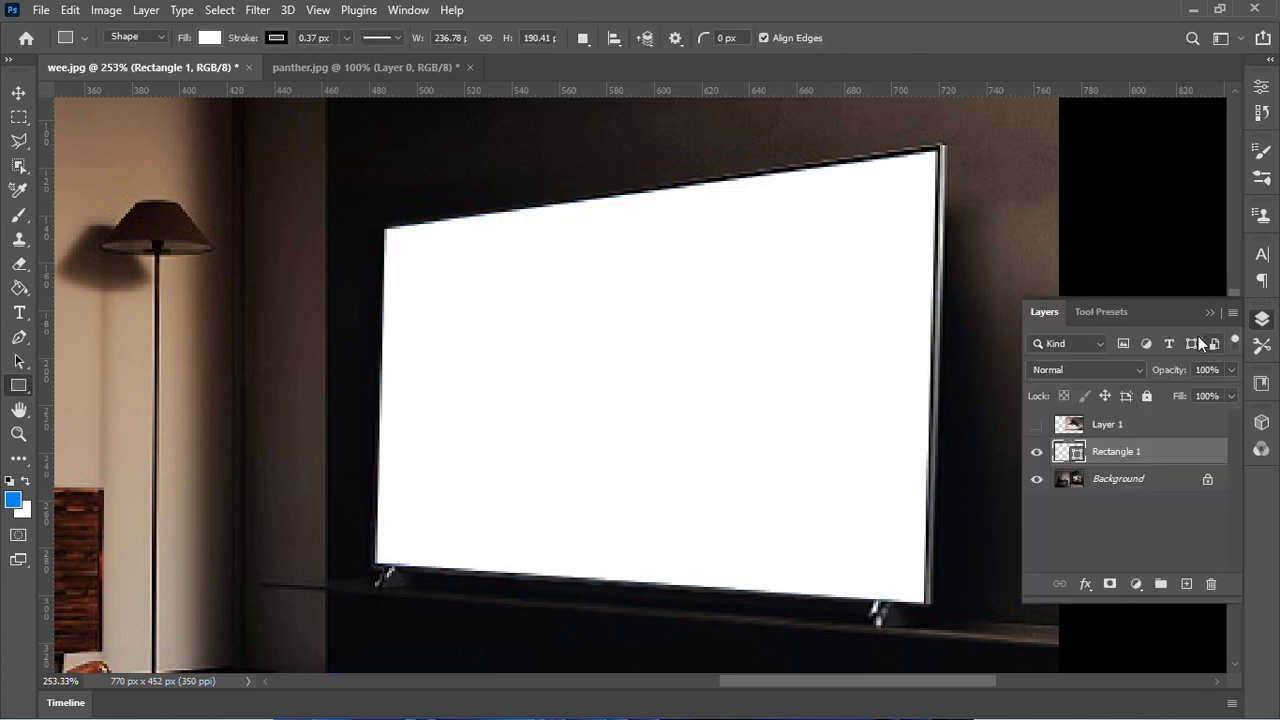
left_click(1208, 311)
scroll(715, 334, "down", 3)
left_click(1261, 322)
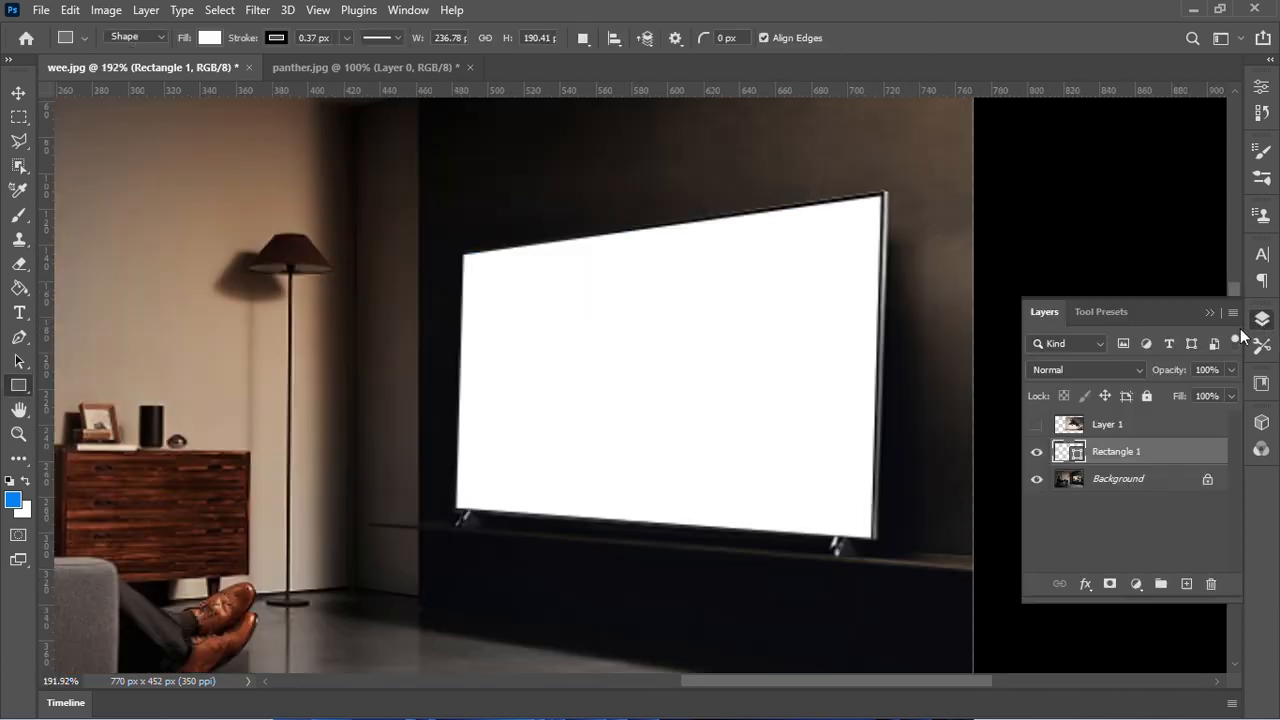
left_click(1036, 427)
scroll(603, 343, "up", 1)
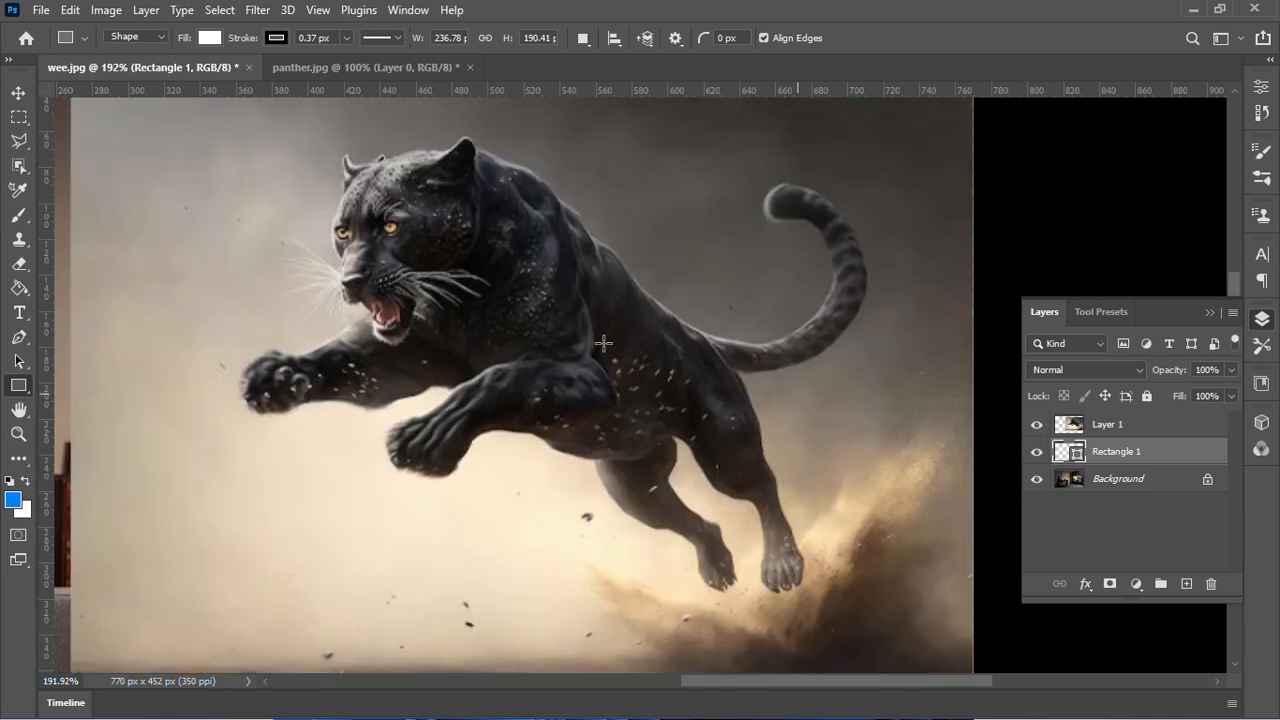
double_click(1113, 426)
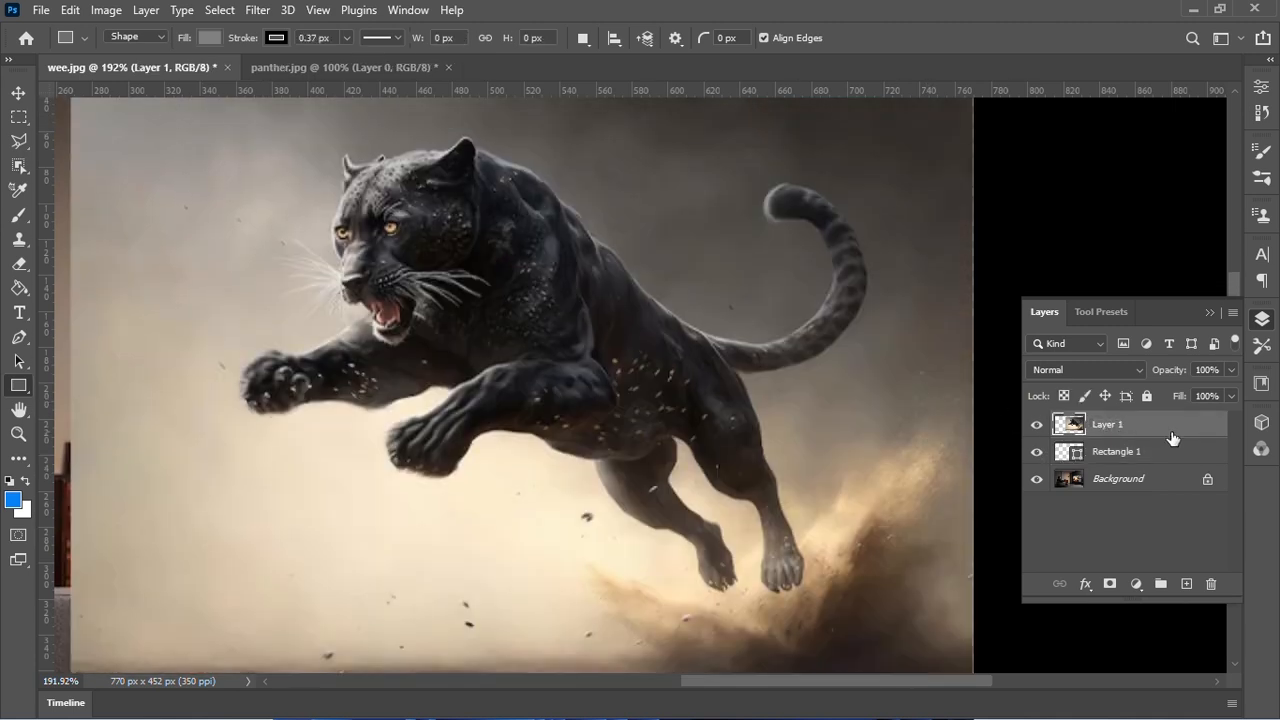
key("ctrl+j")
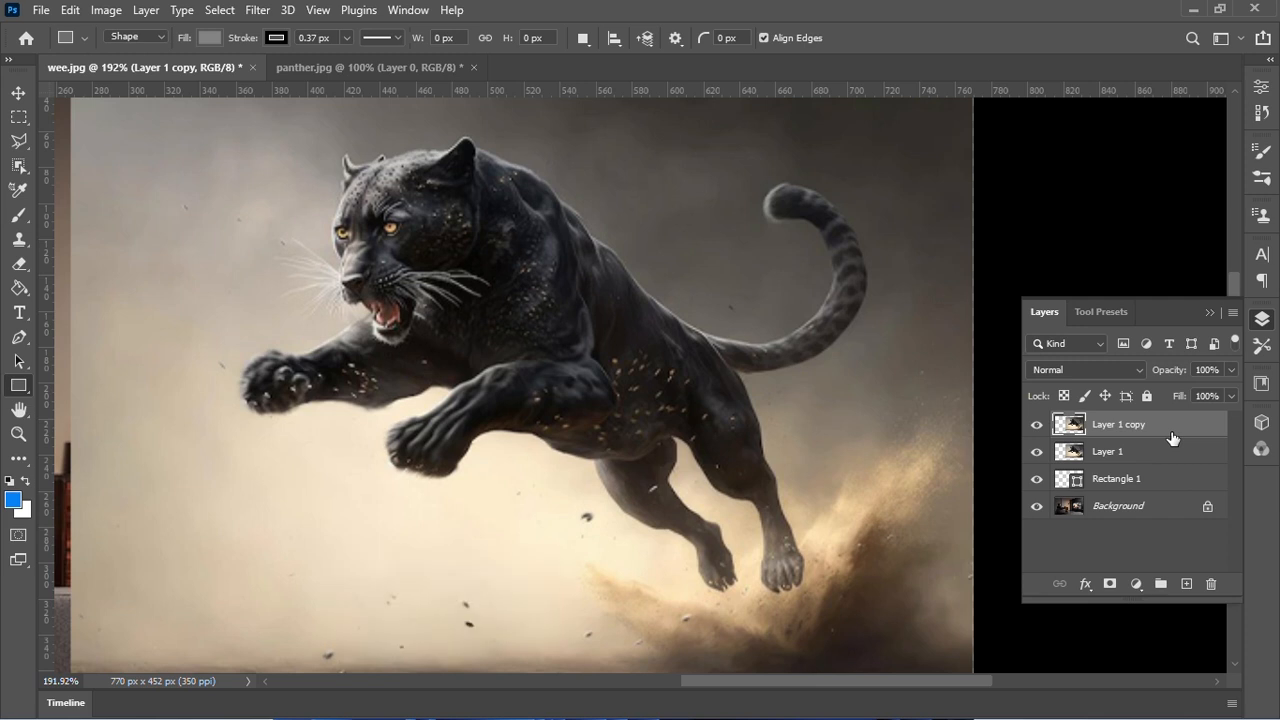
Select the panther on the duplicate with the Object Selection tool and open Select and Mask with transparency at 8%
left_click(20, 168)
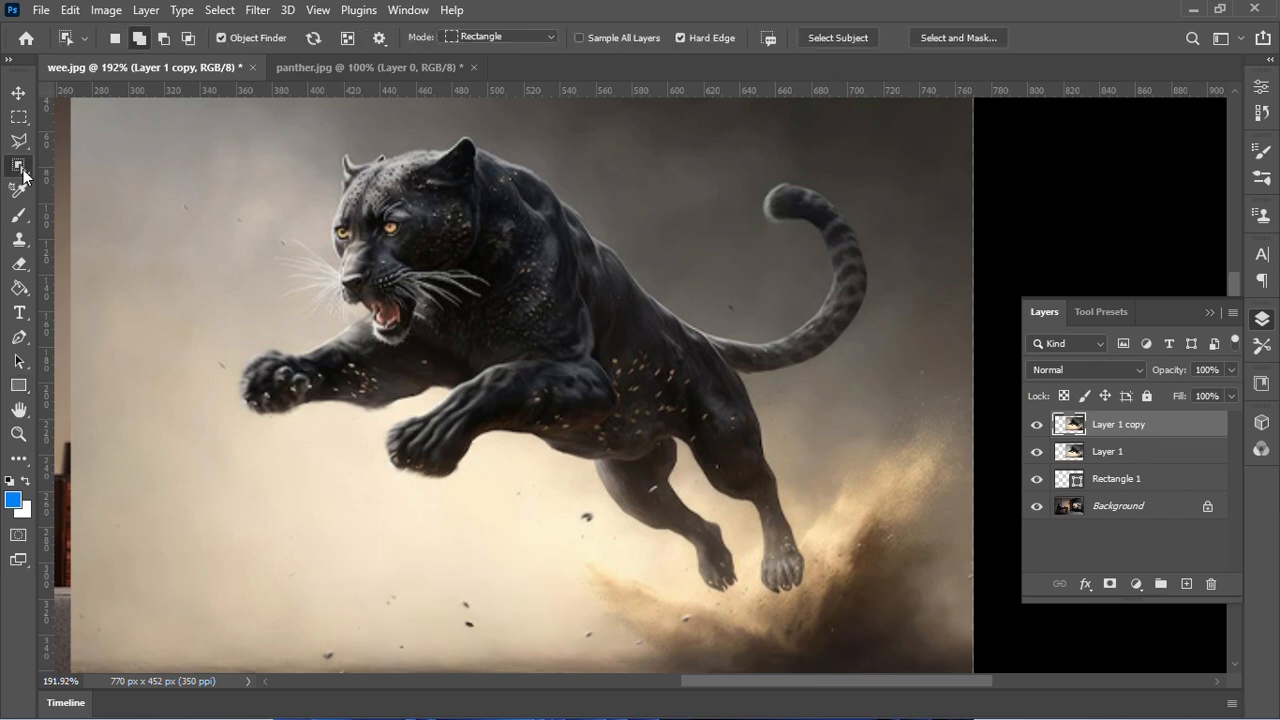
left_click_drag(146, 112, 940, 641)
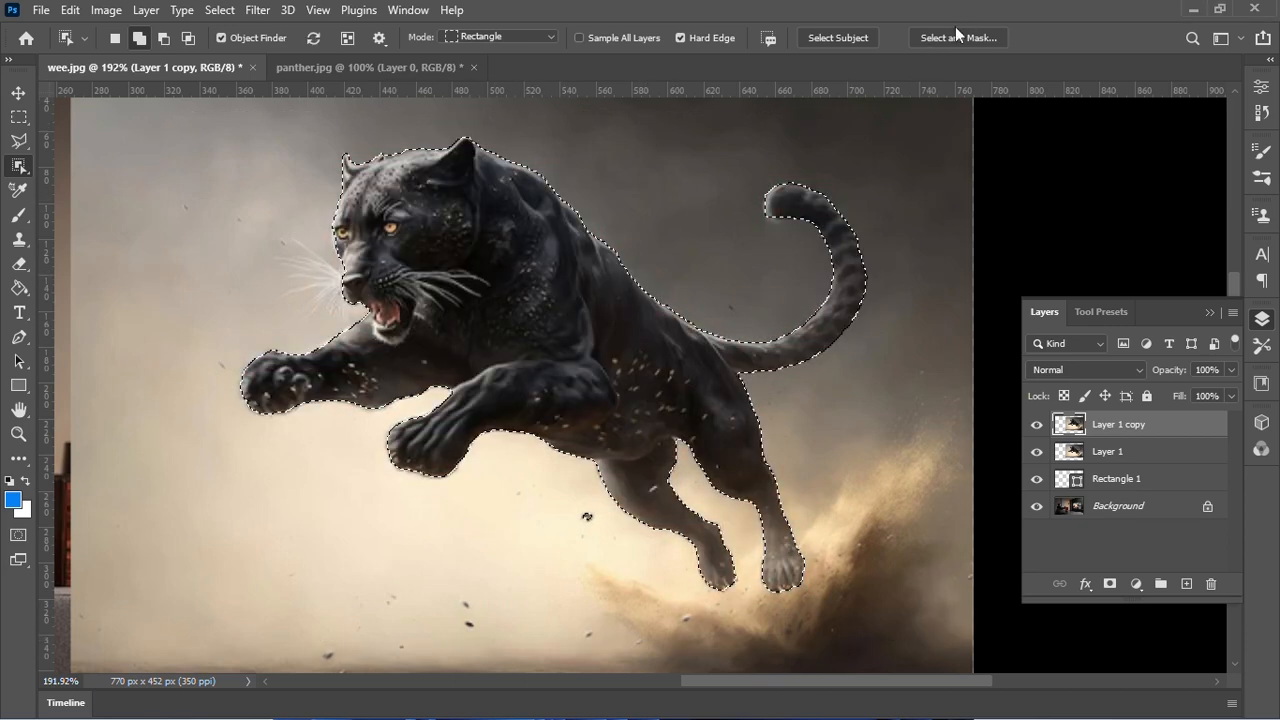
left_click(948, 35)
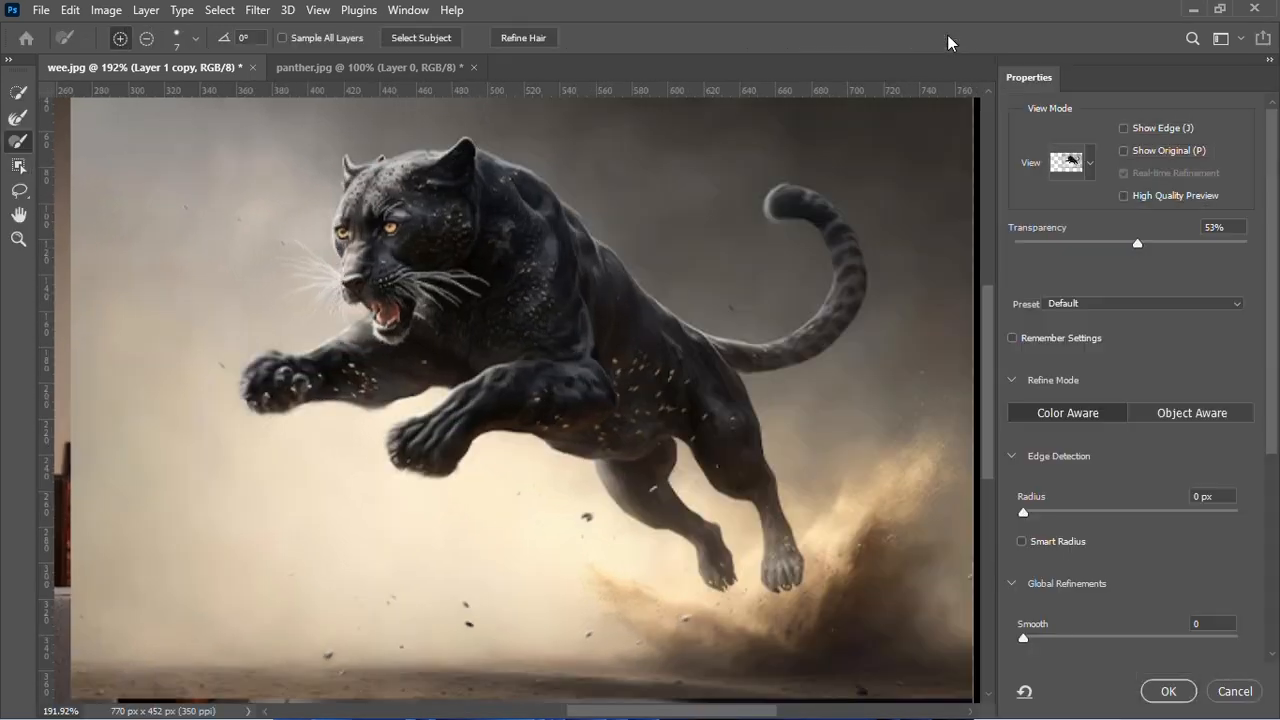
left_click_drag(1140, 245, 1022, 258)
key("ctrl+plus")
key("ctrl+plus")
key("ctrl+plus")
key("ctrl+plus")
key("ctrl+minus")
left_click_drag(988, 352, 988, 298)
left_click_drag(653, 711, 595, 716)
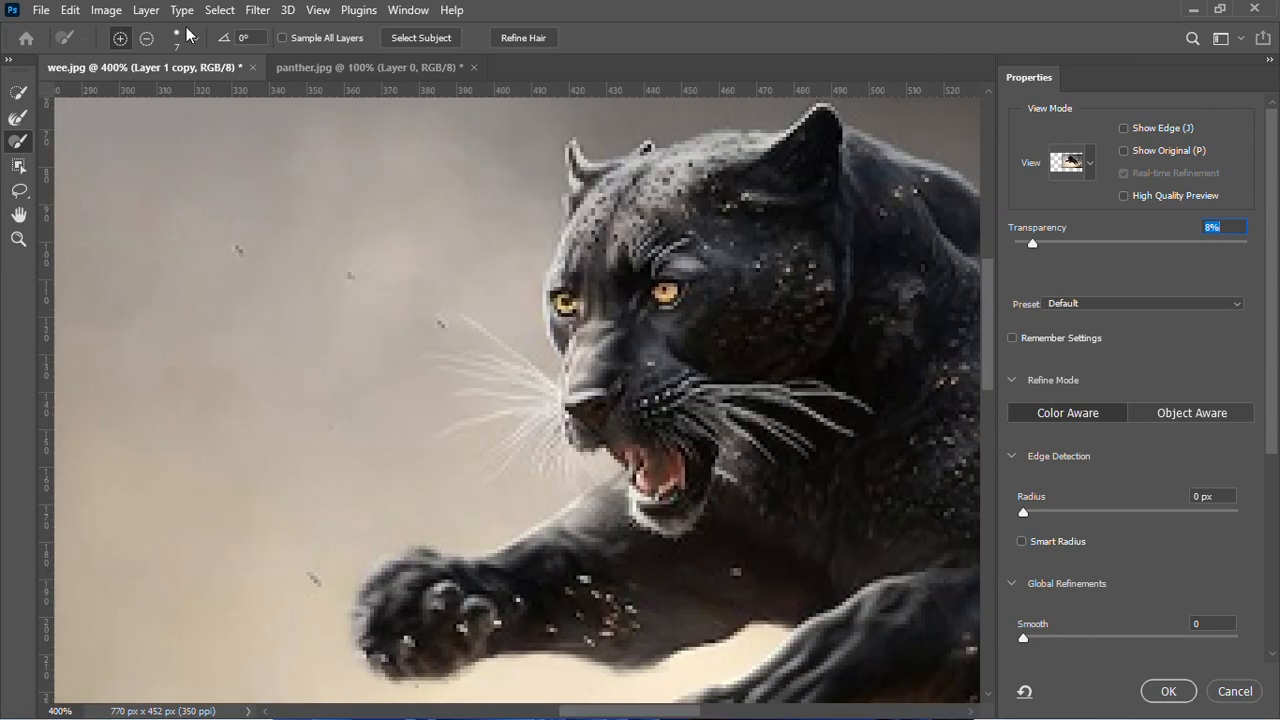
Refine the selection around the whiskers with a size 1 brush and turn it into a layer mask on the duplicate
left_click(194, 38)
left_click_drag(99, 92, 96, 92)
left_click(221, 44)
scroll(820, 294, "down", 9)
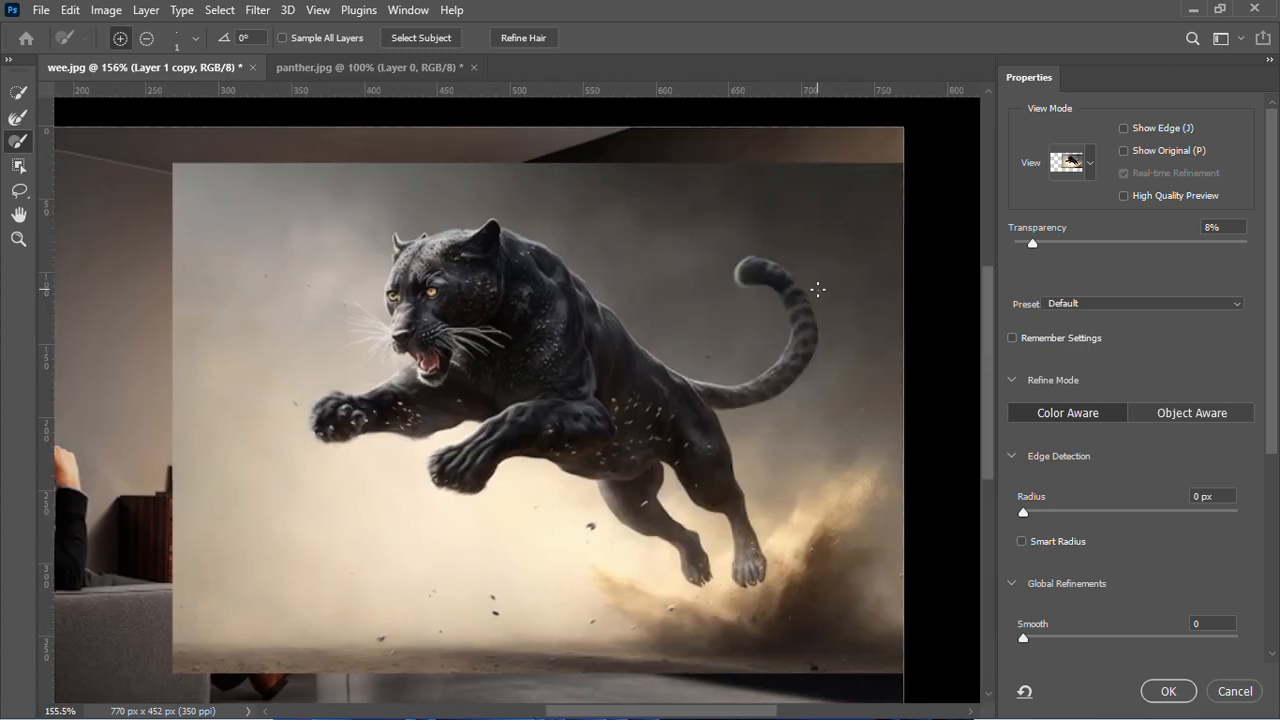
left_click(1178, 694)
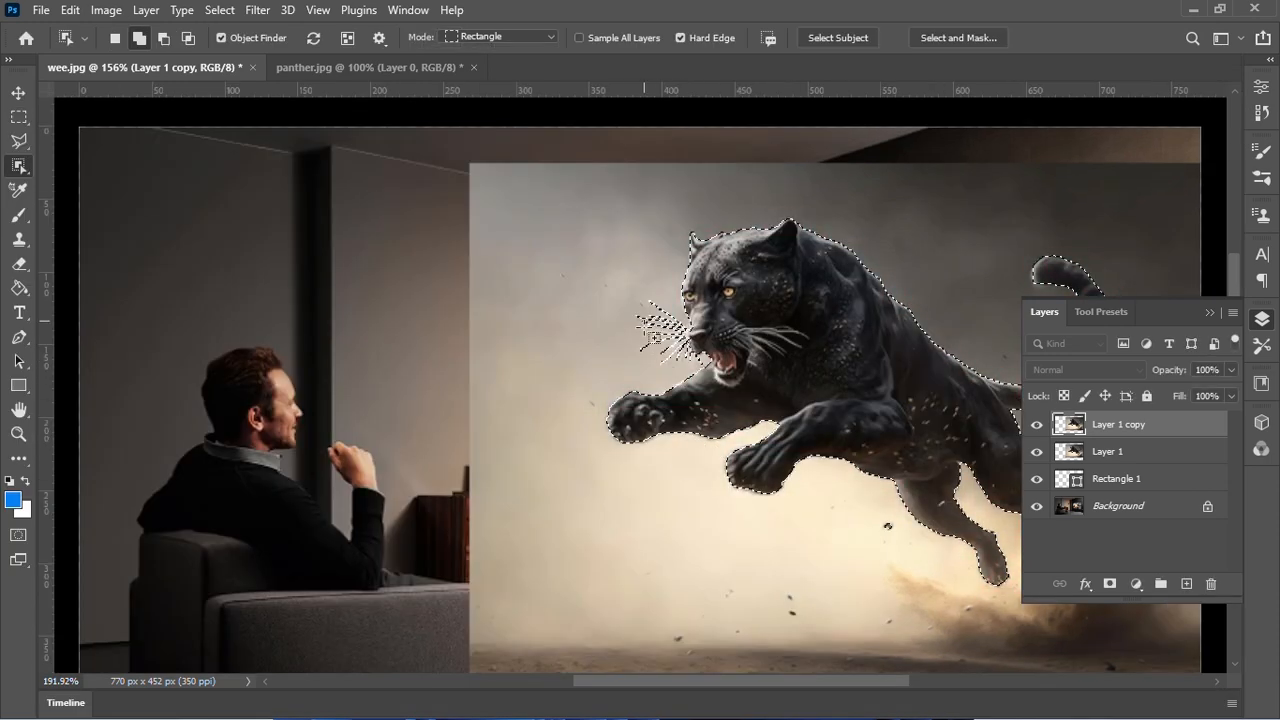
left_click(1111, 584)
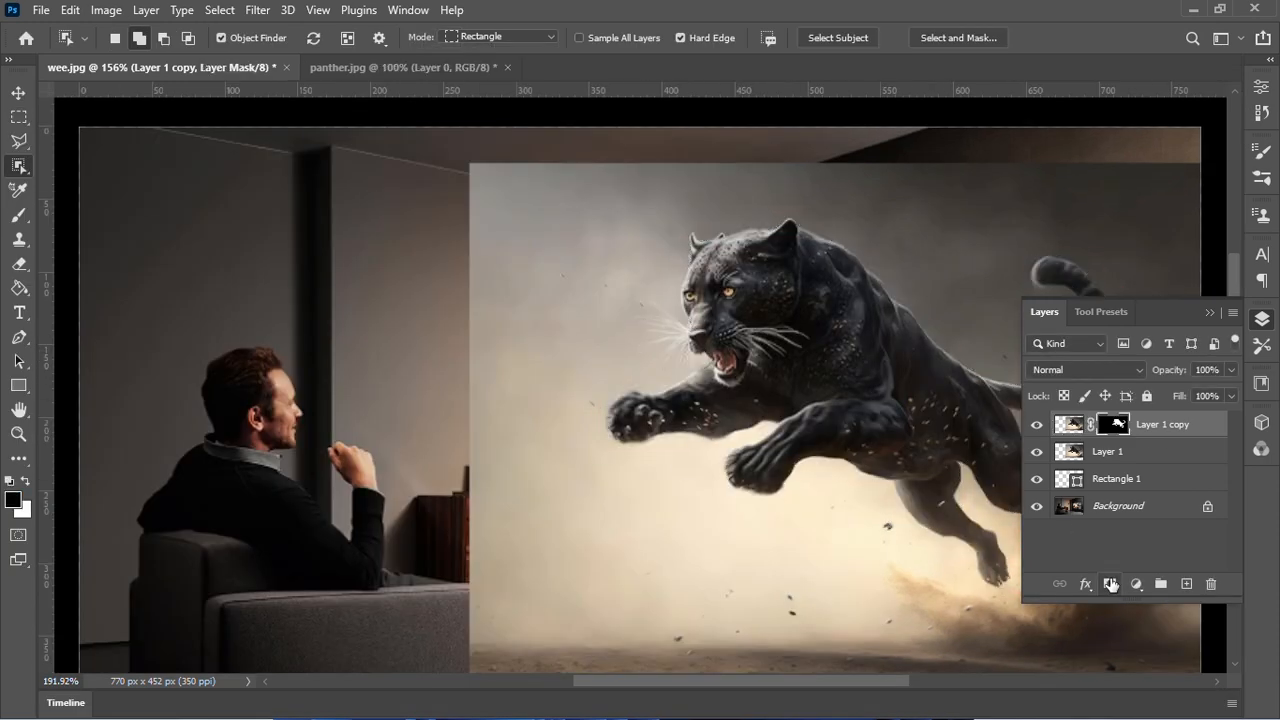
Load the panther mask as a selection on Layer 1, fill it with Content-Aware, and deselect
left_click(1118, 452)
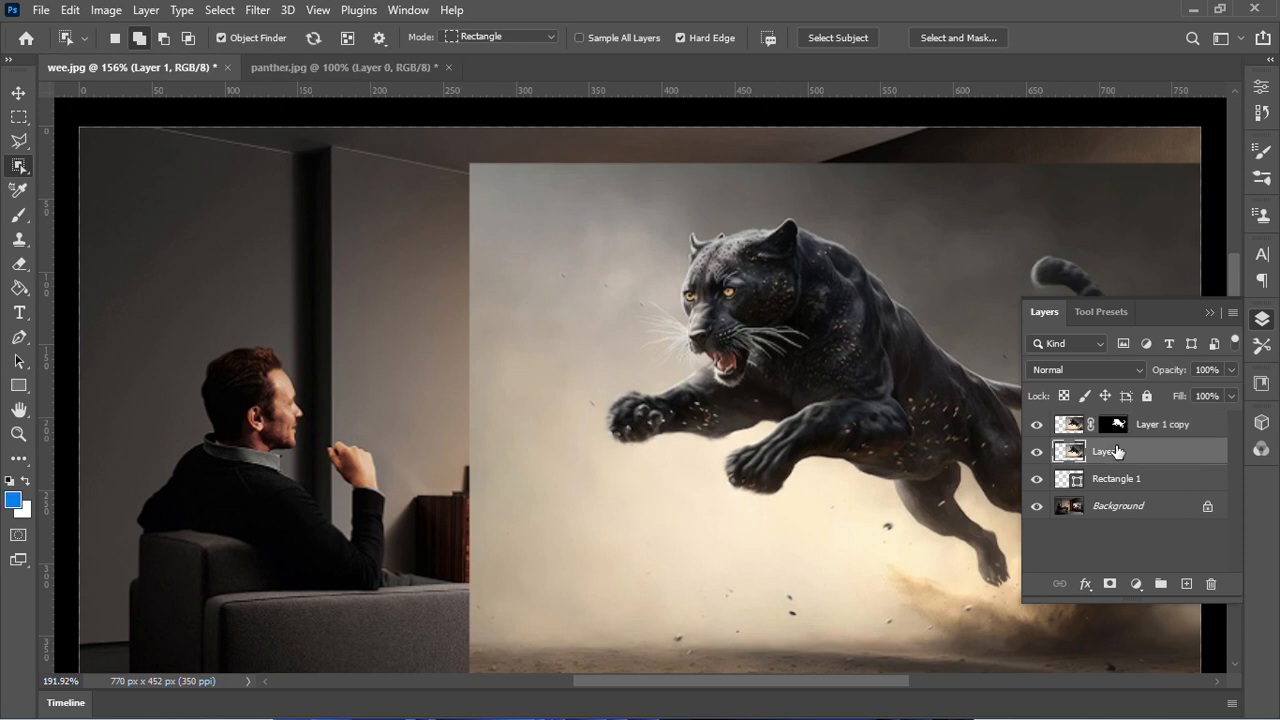
left_click(1114, 424, "ctrl")
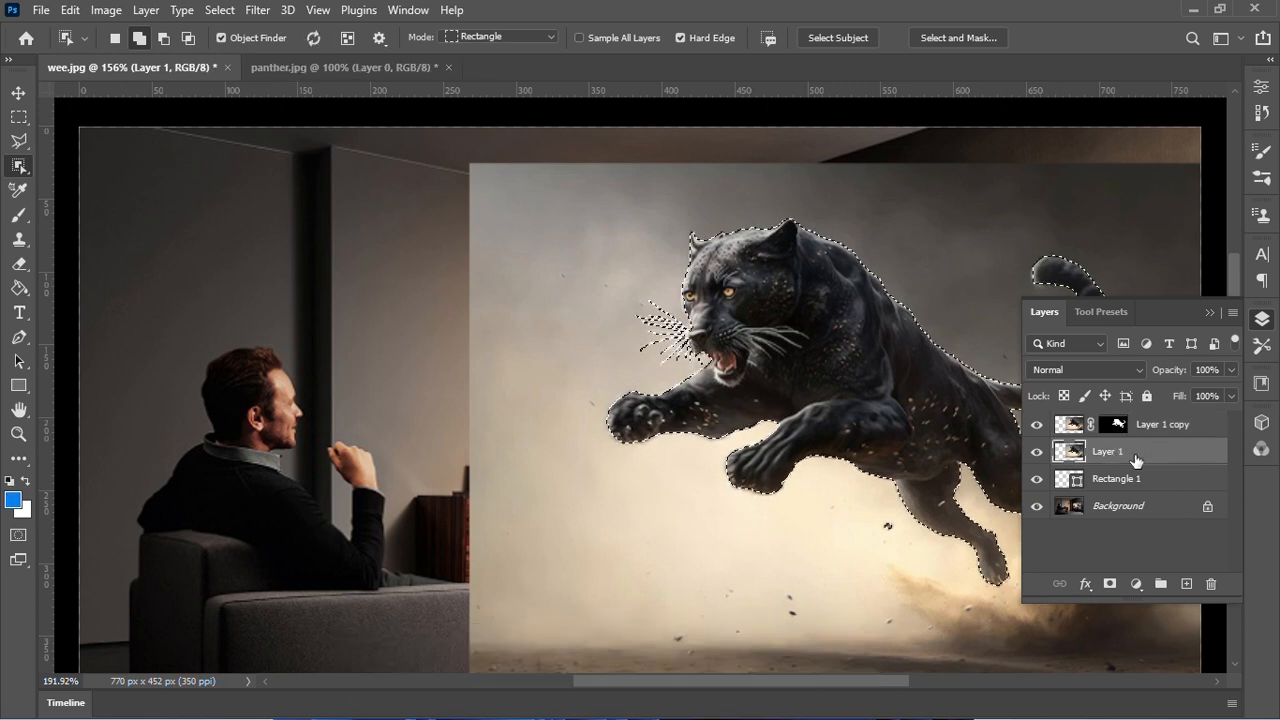
left_click(70, 10)
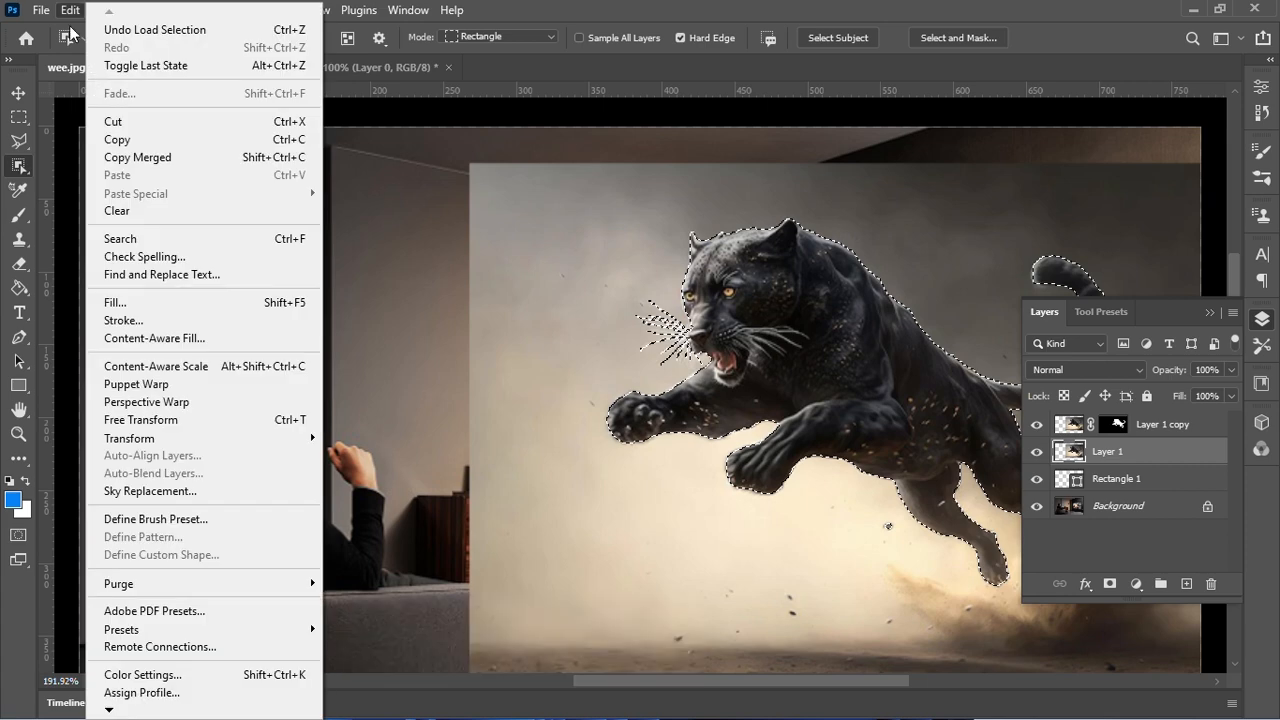
left_click(129, 305)
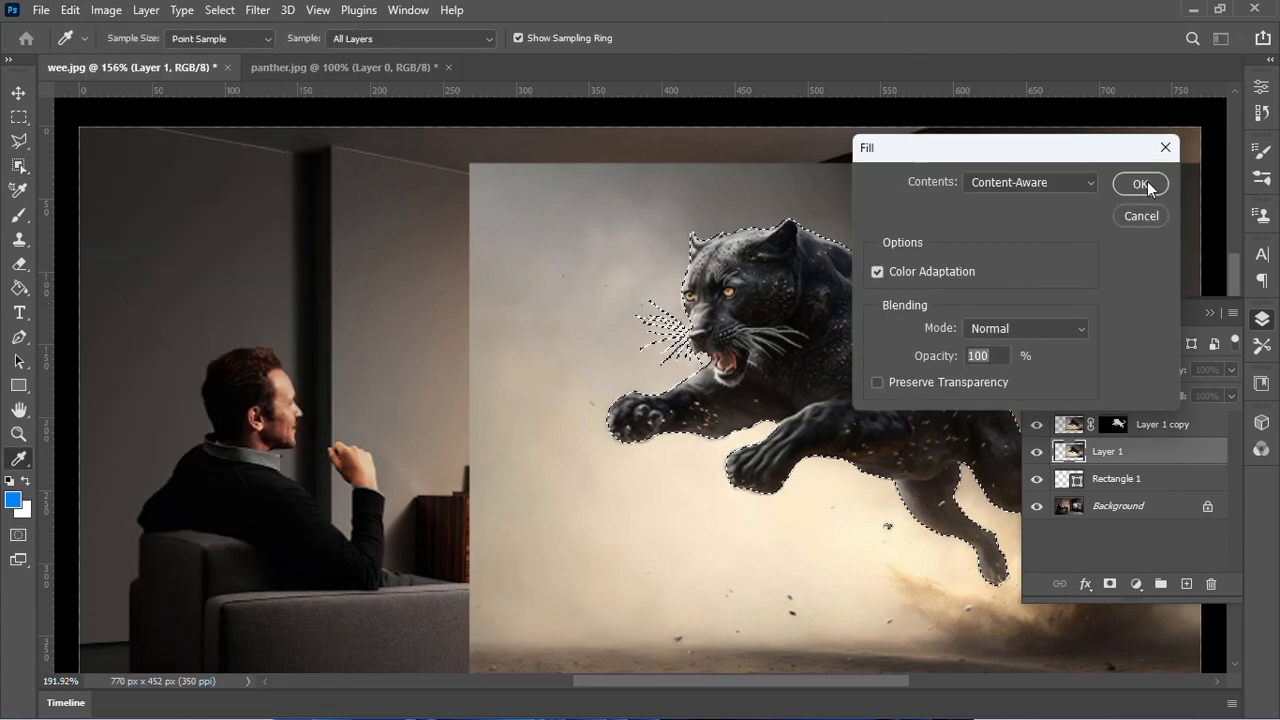
left_click(1145, 185)
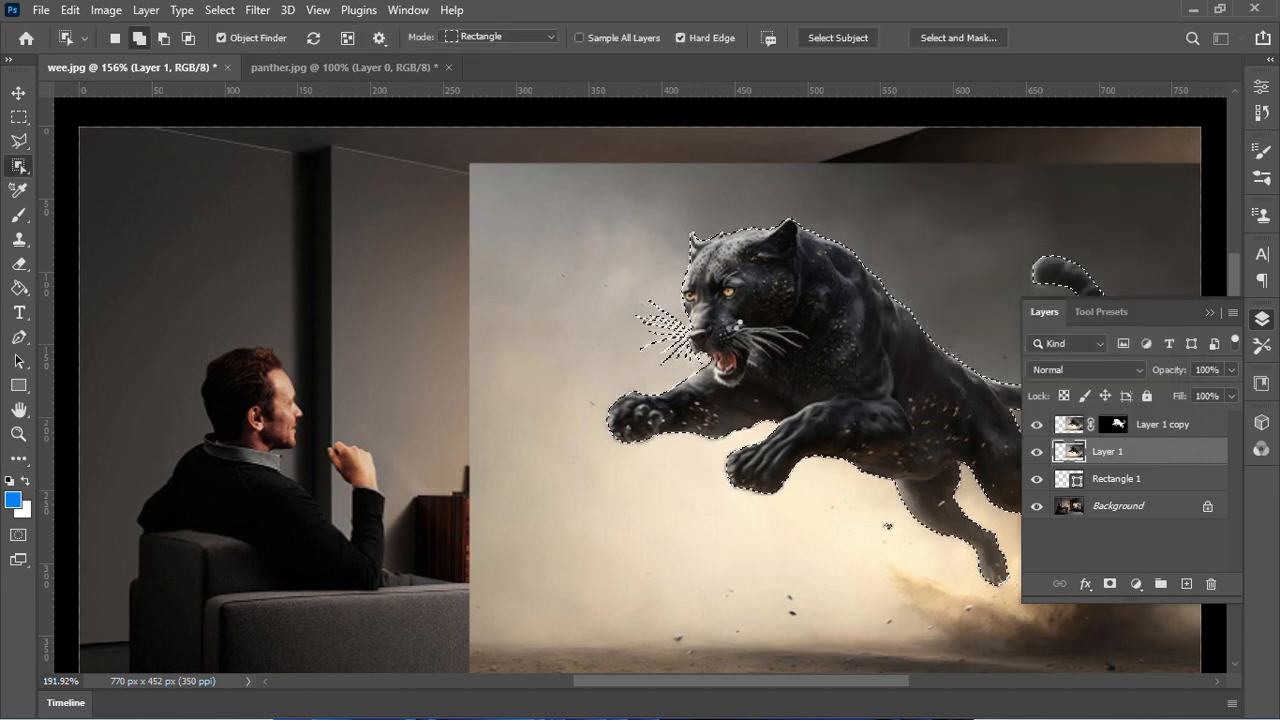
key("ctrl+d")
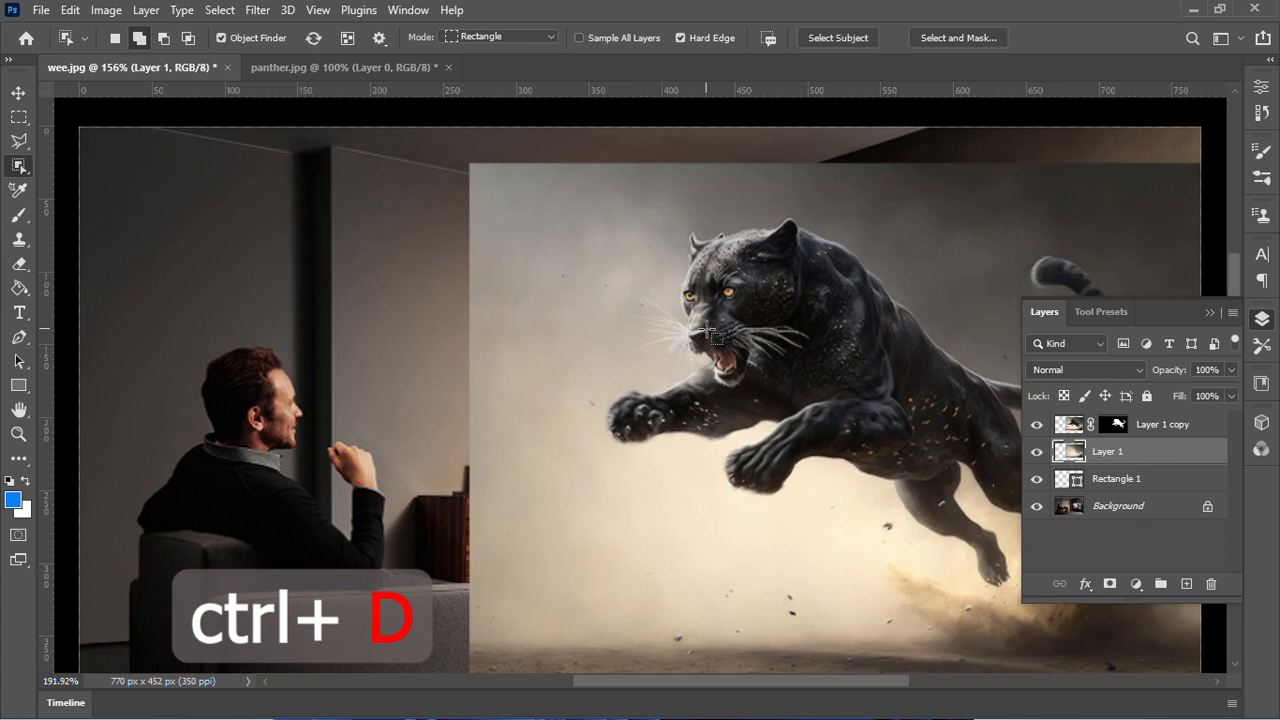
Clean up the background around the panther's head with the Spot Healing Brush at size 80 and hide the masked copy
left_click(18, 92)
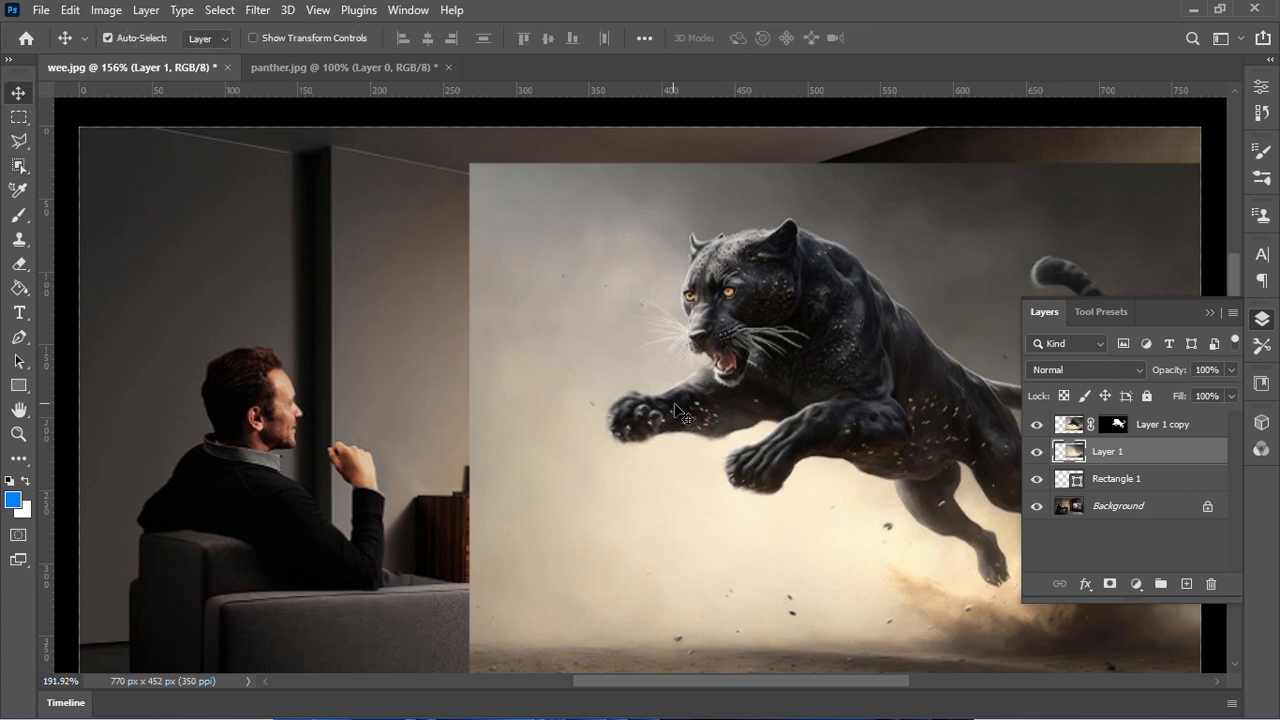
key("j")
scroll(926, 407, "right", 2)
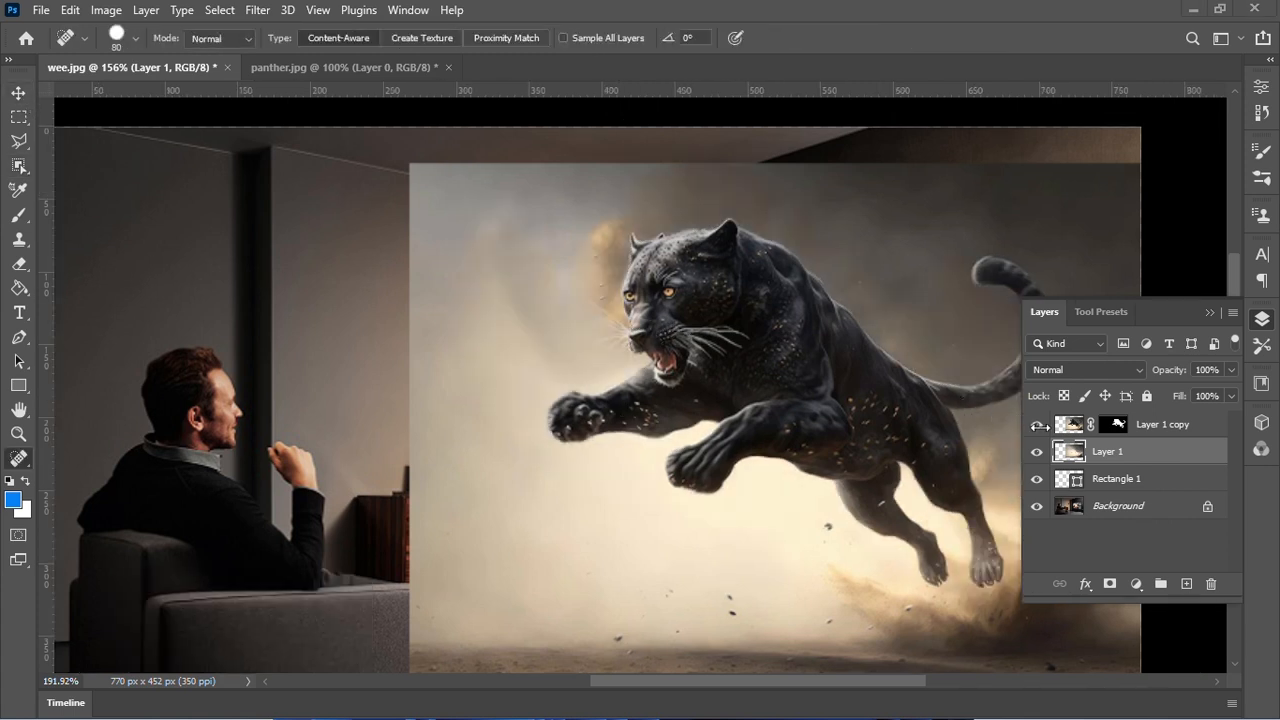
left_click(1037, 425)
left_click(1036, 425)
left_click(1037, 425)
Scale the dust background on Layer 1 to about 59.5% and position it over the television screen
left_click(1212, 312)
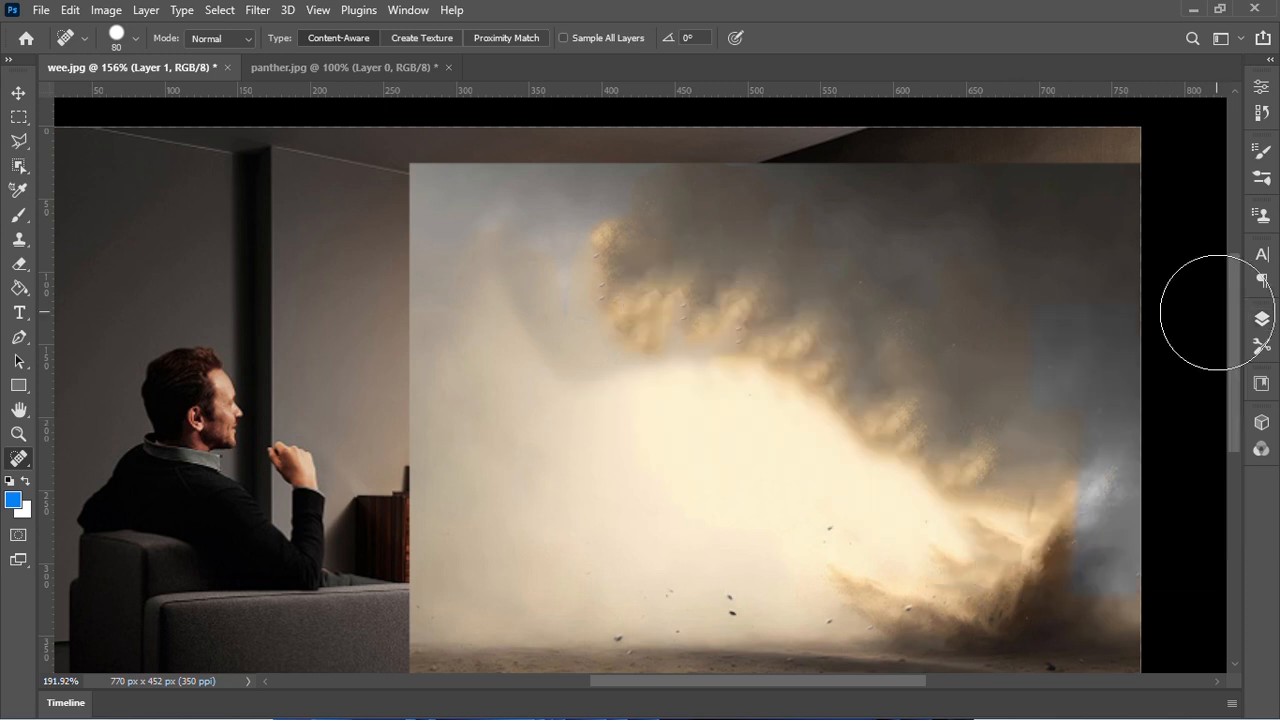
scroll(740, 309, "down", 2)
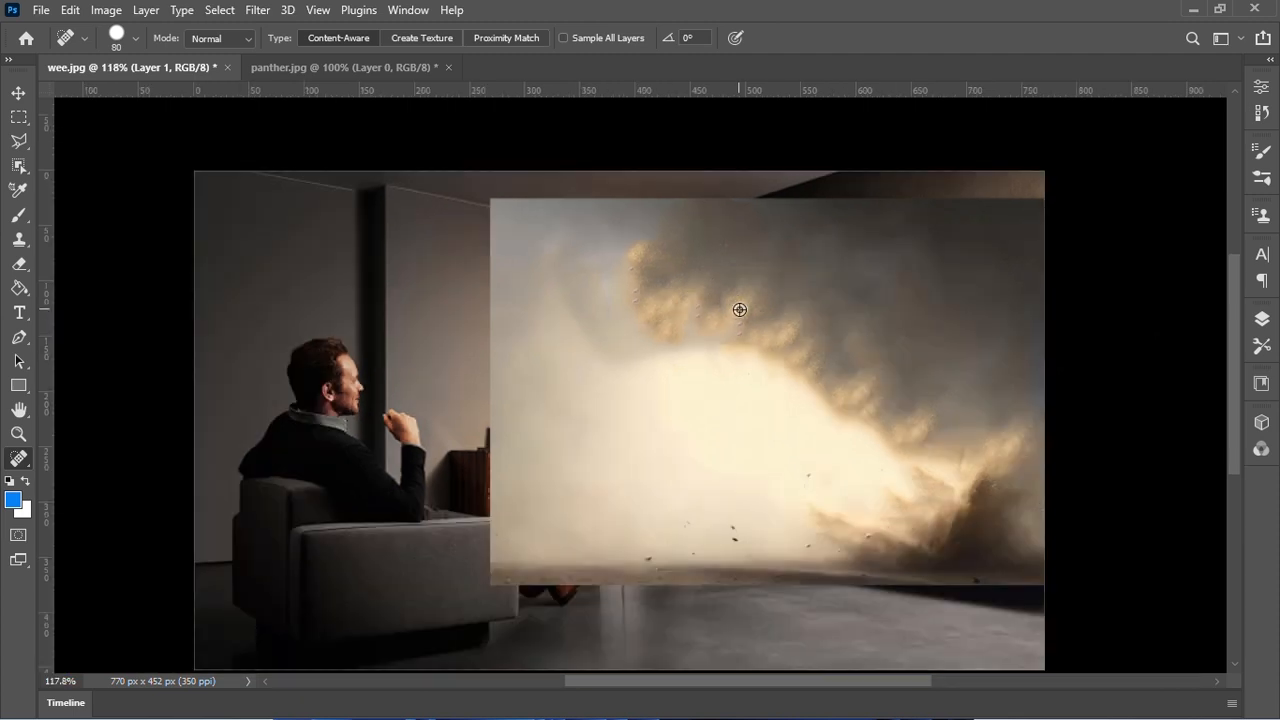
left_click(19, 93)
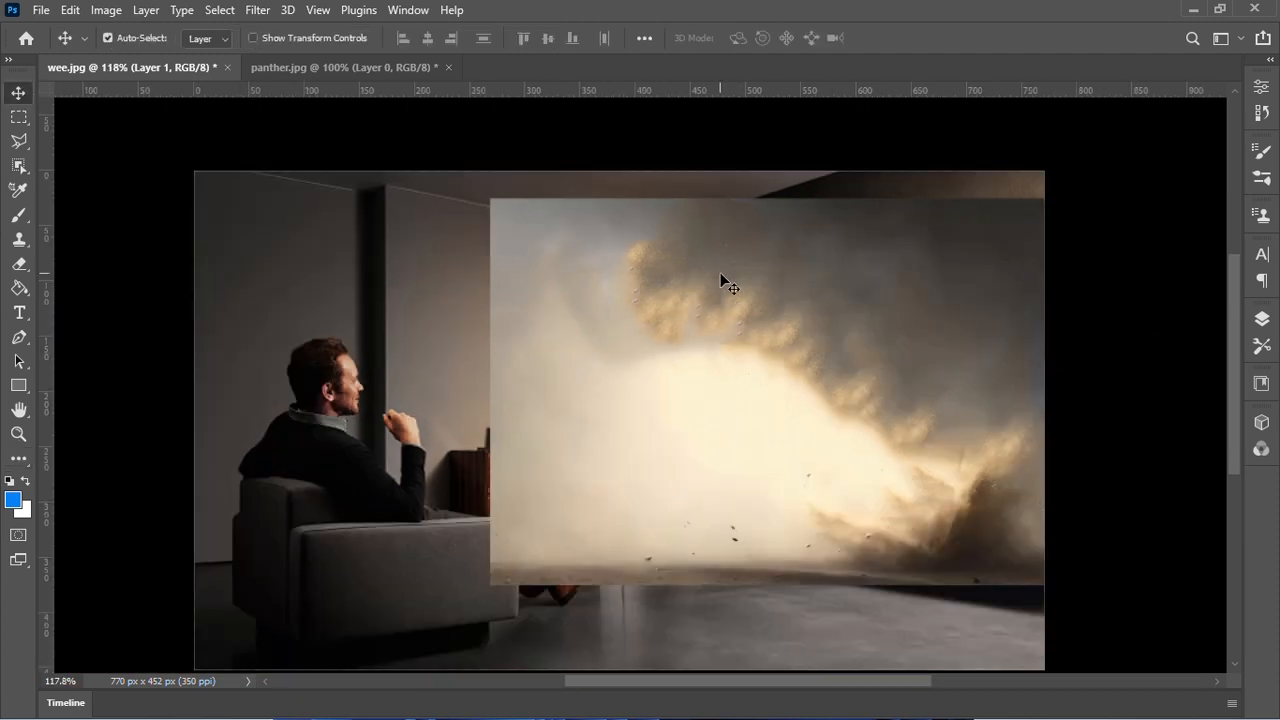
scroll(720, 272, "down", 2)
scroll(720, 272, "up", 2)
key("ctrl+t")
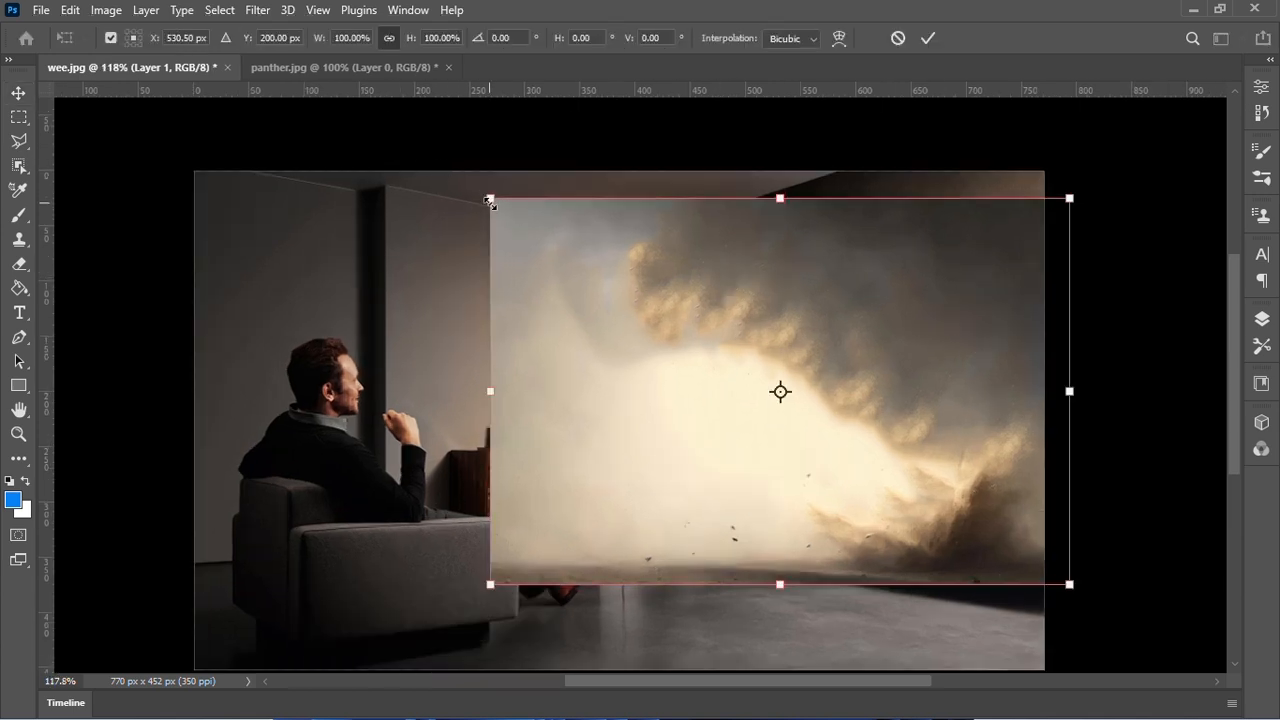
left_click_drag(490, 202, 656, 308)
left_click_drag(826, 405, 751, 364)
left_click_drag(790, 546, 792, 502)
left_click_drag(800, 449, 829, 457)
left_click_drag(636, 406, 659, 392)
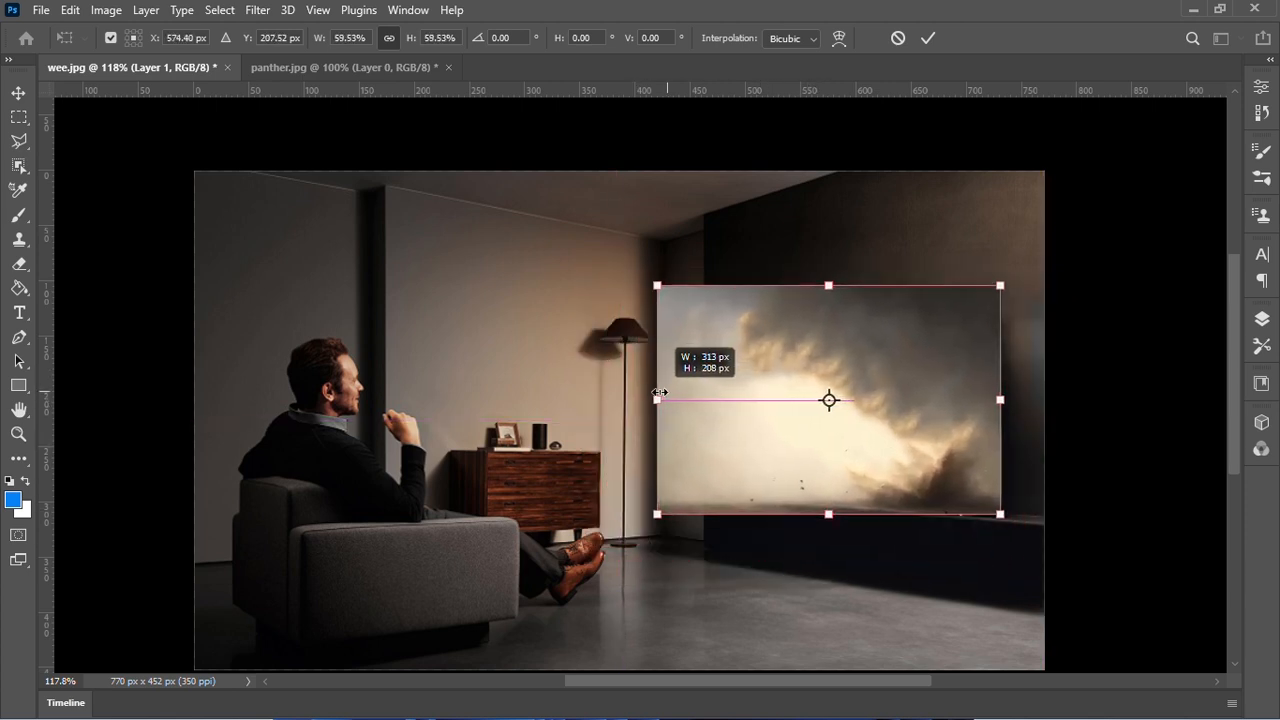
left_click(928, 38)
left_click(1261, 320)
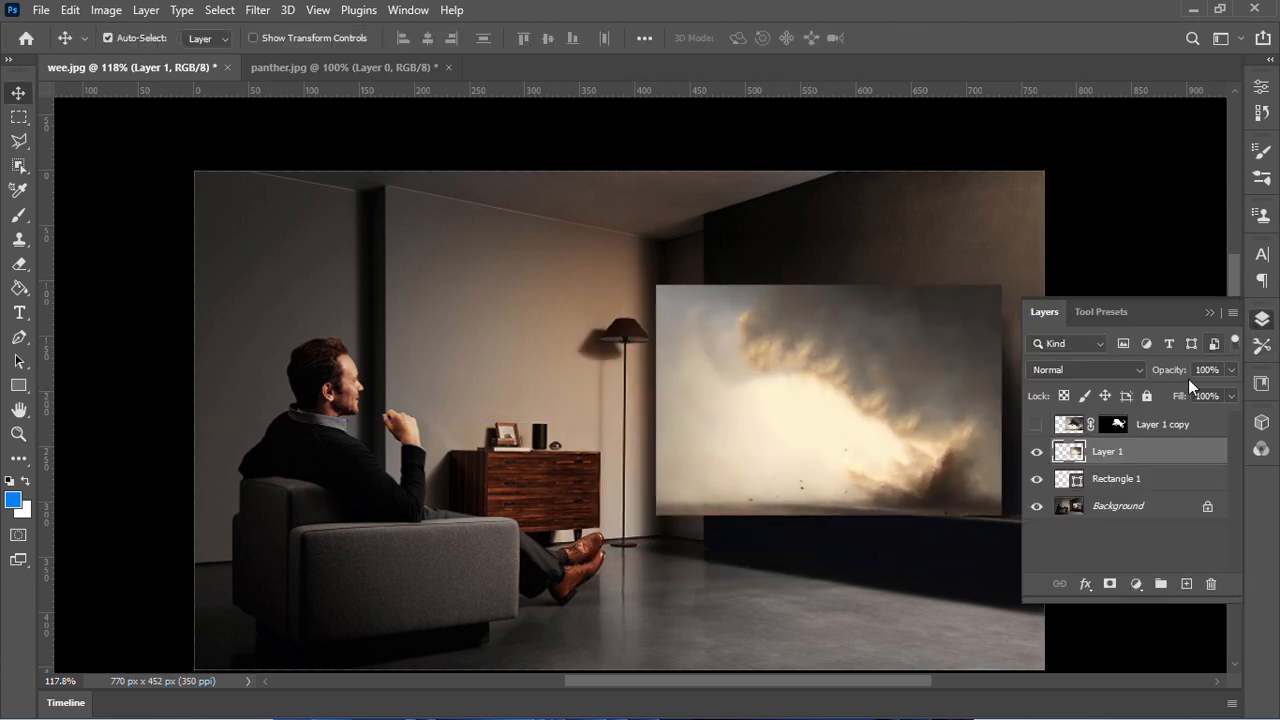
Clip Layer 1 to the television screen shape, shift the dust background slightly within it, and show Layer 1 copy
right_click(1121, 447)
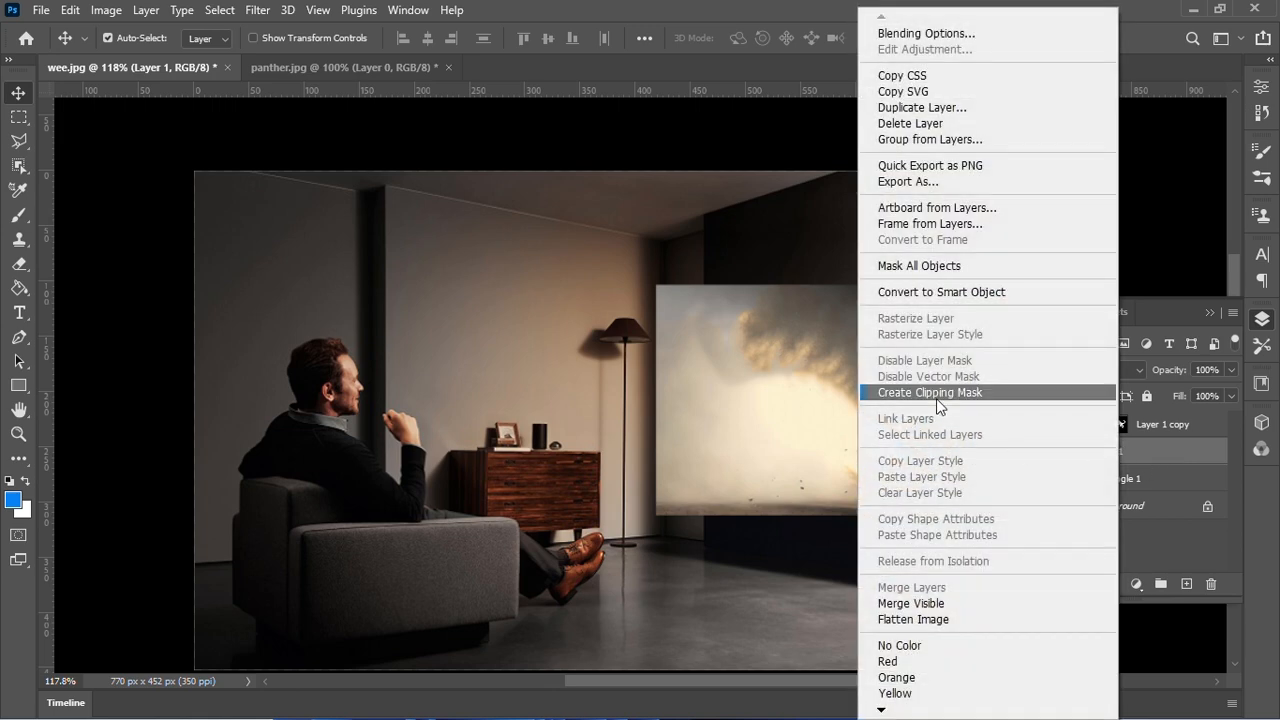
left_click(935, 394)
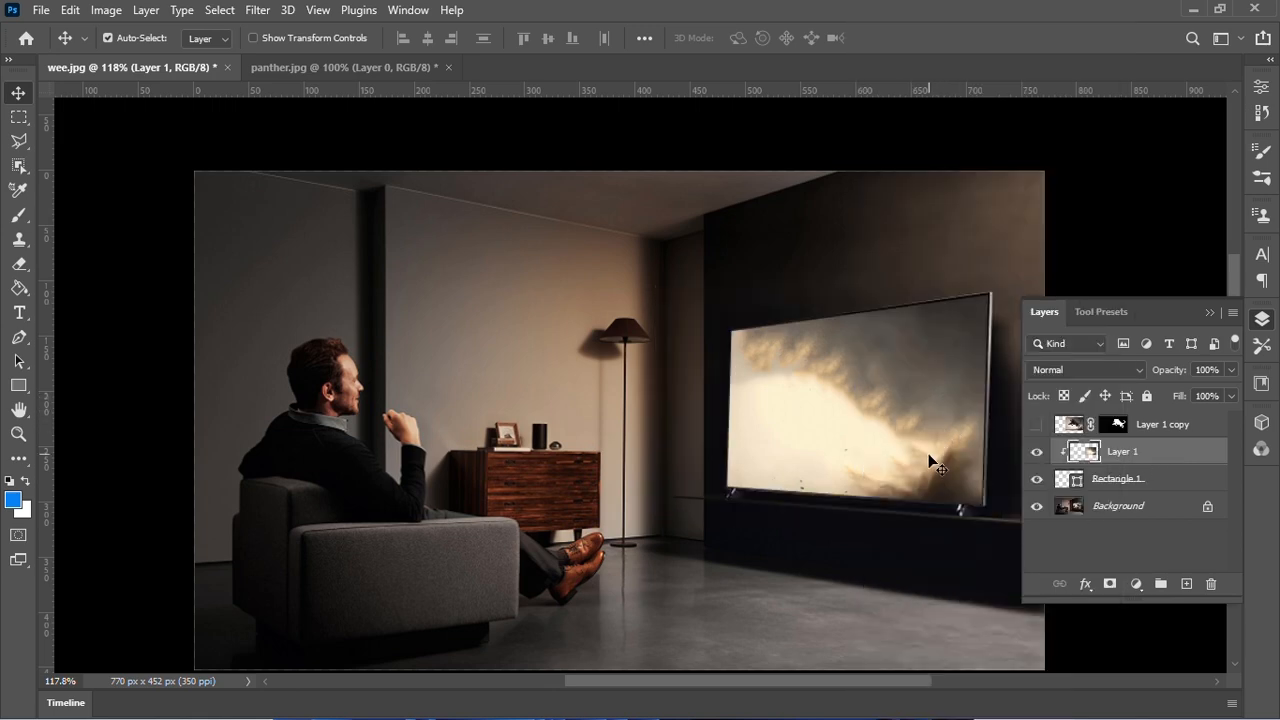
mouse_move(926, 442)
left_mouse_down()
mouse_move(940, 442)
mouse_move(909, 430)
mouse_move(949, 441)
left_mouse_up()
left_click(1037, 425)
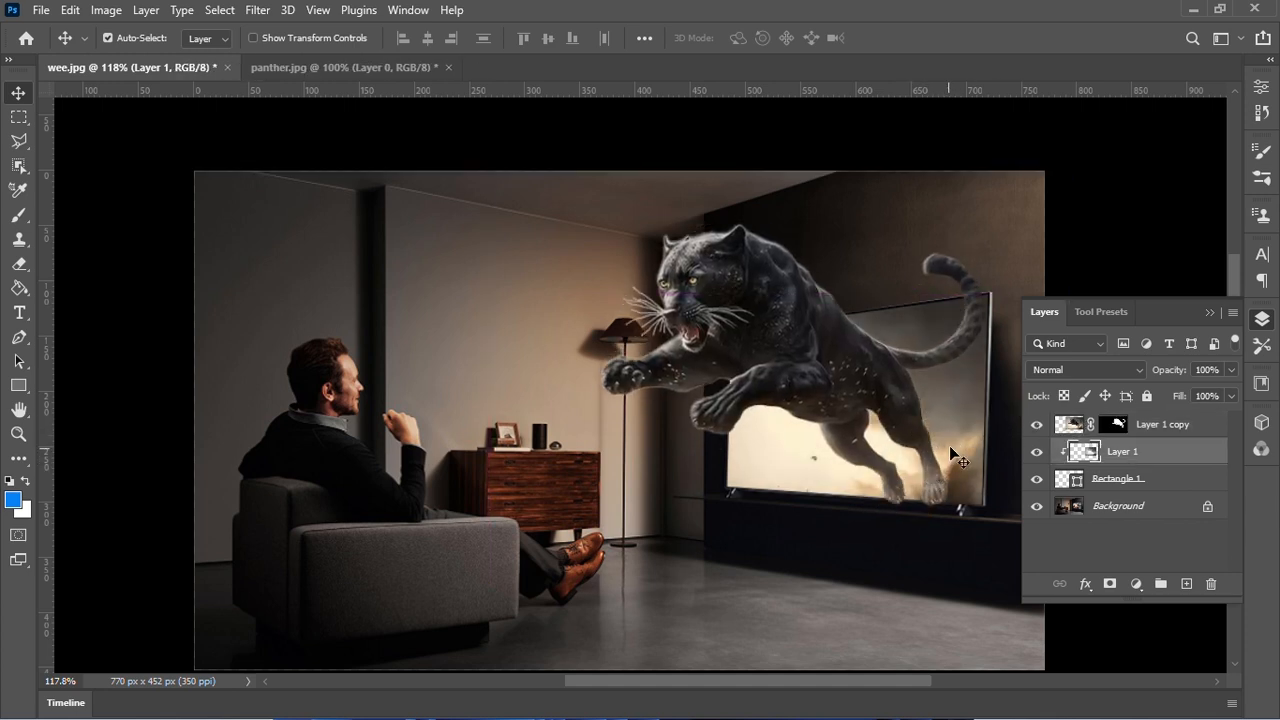
Mask out the parts of the panther's hind paws that extend below the television's lower edge with a size 47 hard brush
left_click(1160, 424)
scroll(948, 474, "up", 5)
scroll(773, 432, "right", 2)
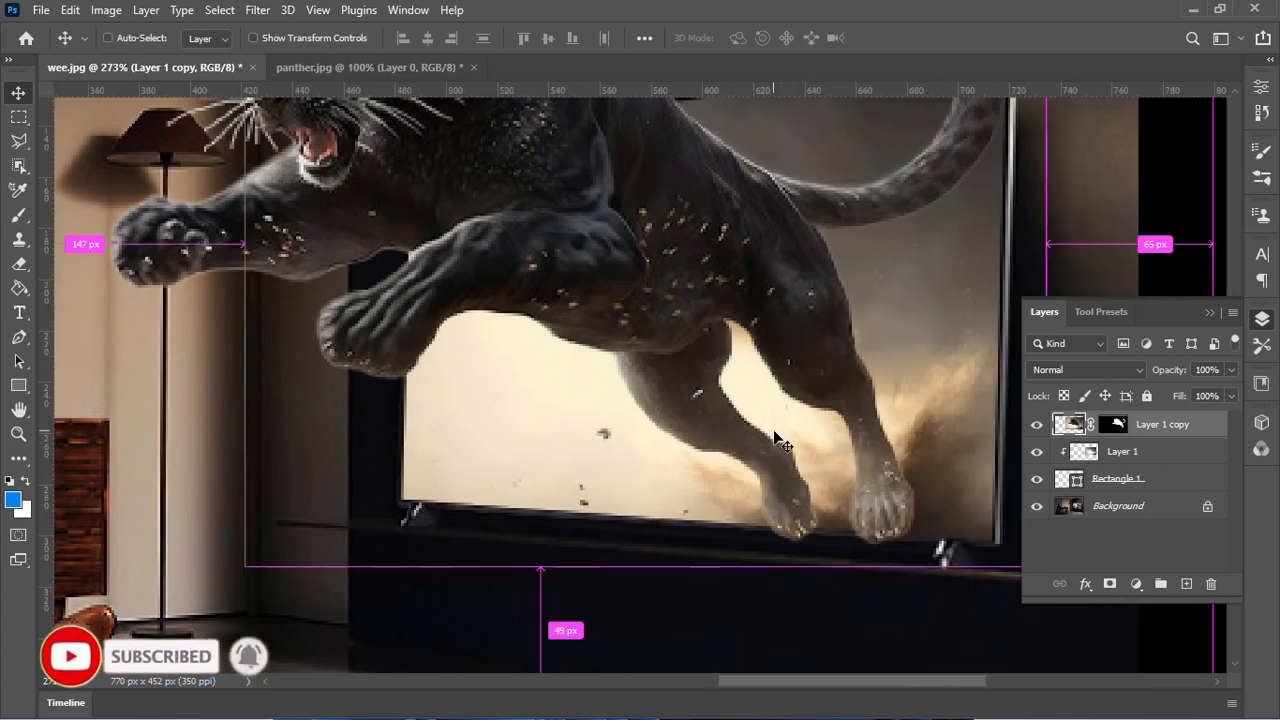
left_click(1111, 425)
left_click(16, 220)
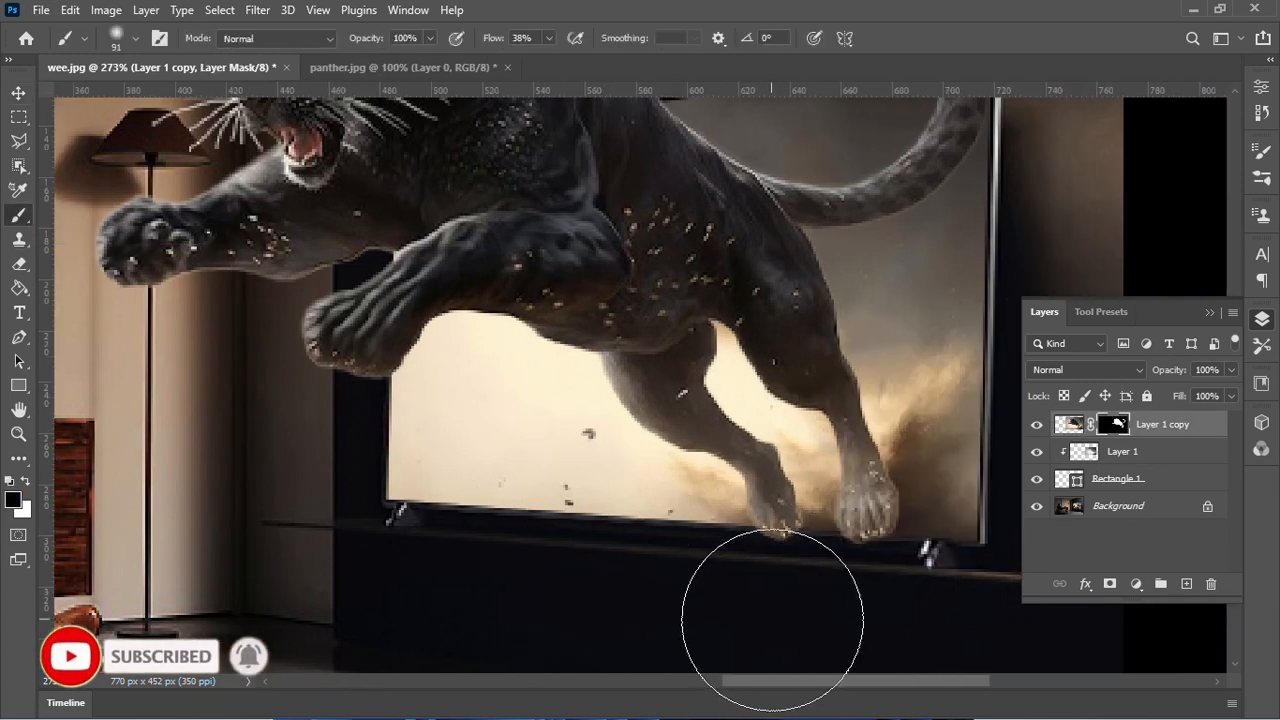
left_click(116, 38)
left_click(69, 212)
left_click(960, 43)
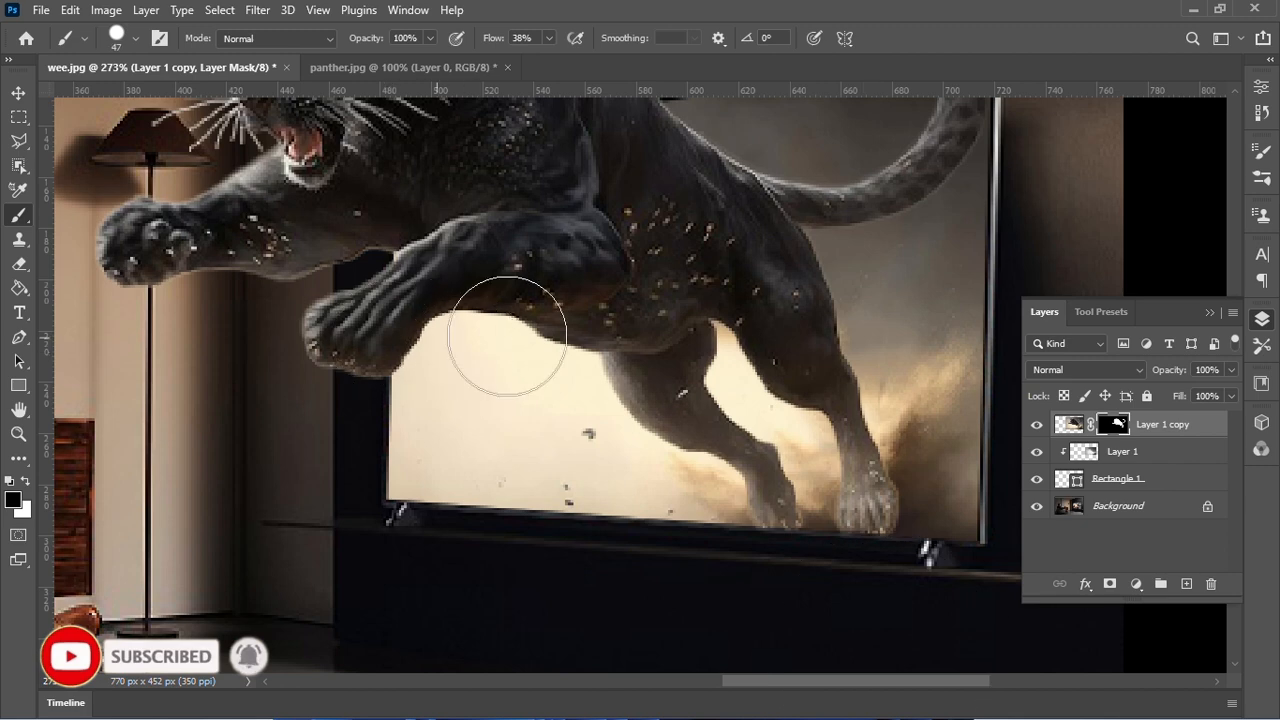
scroll(611, 366, "down", 5)
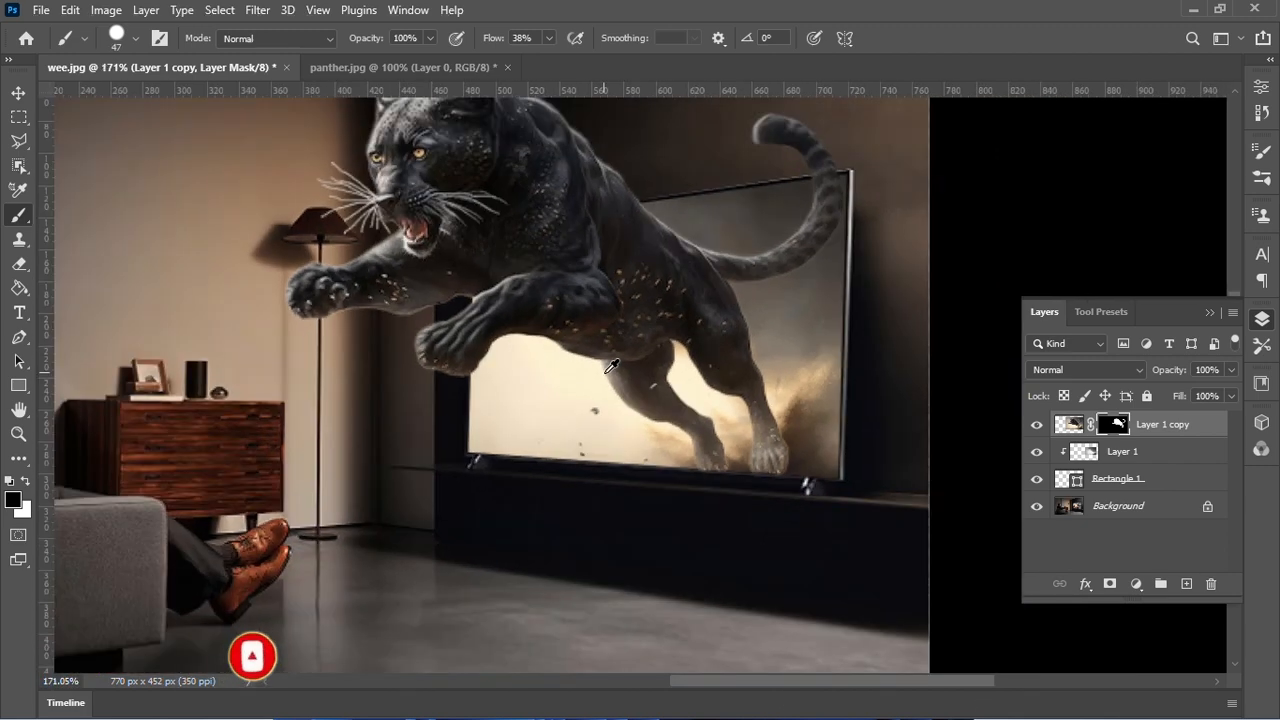
scroll(611, 366, "down", 2)
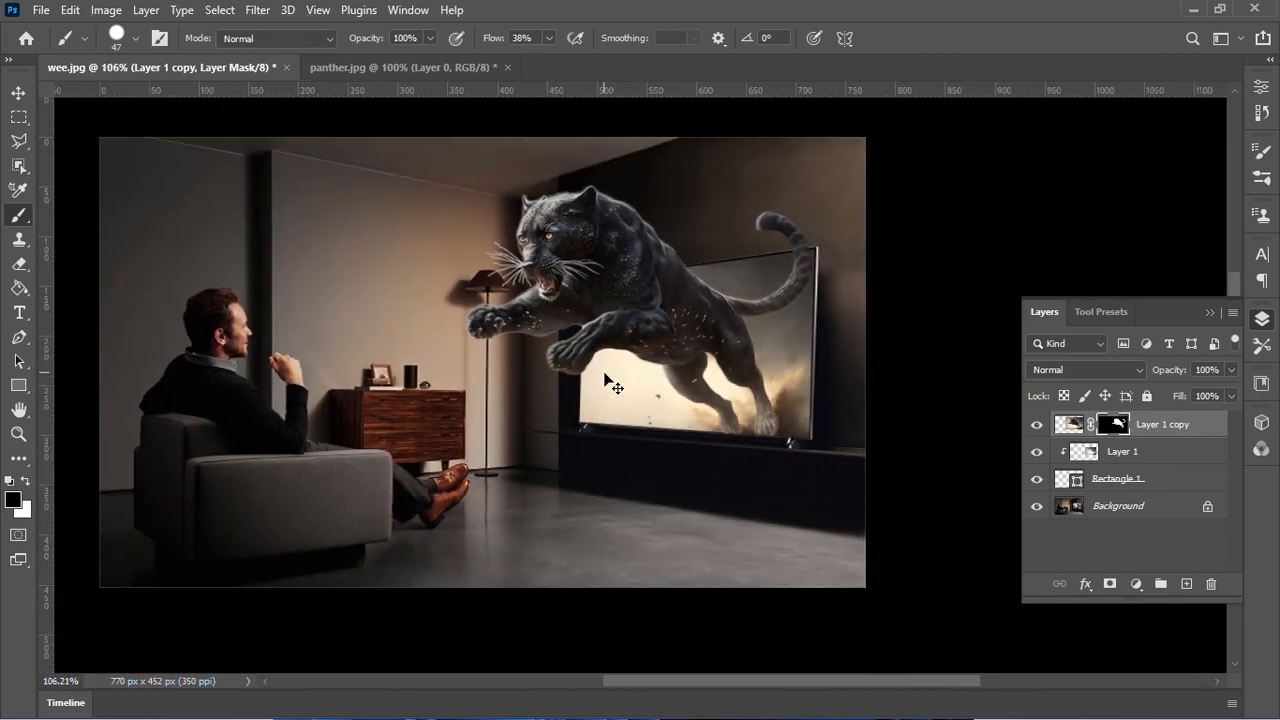
left_click(20, 96)
scroll(494, 358, "up", 3)
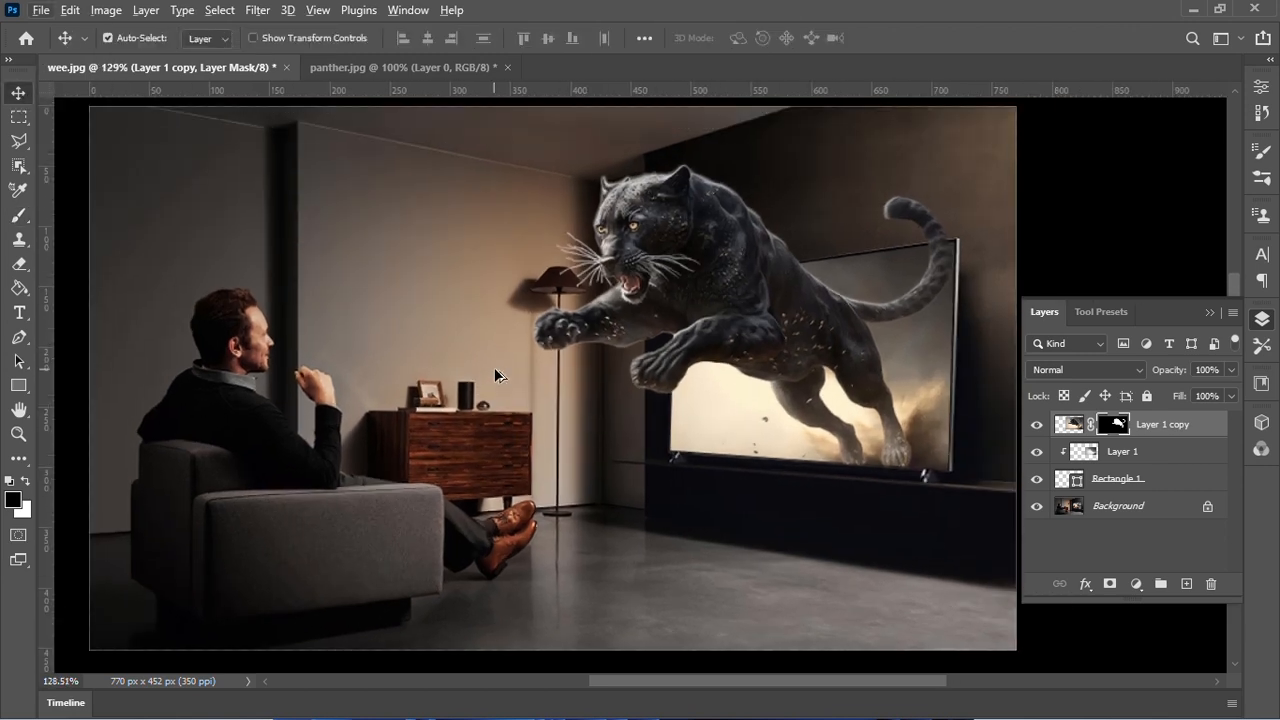
Add an Outer Glow layer style to the panther on Layer 1 copy
left_click(1154, 434)
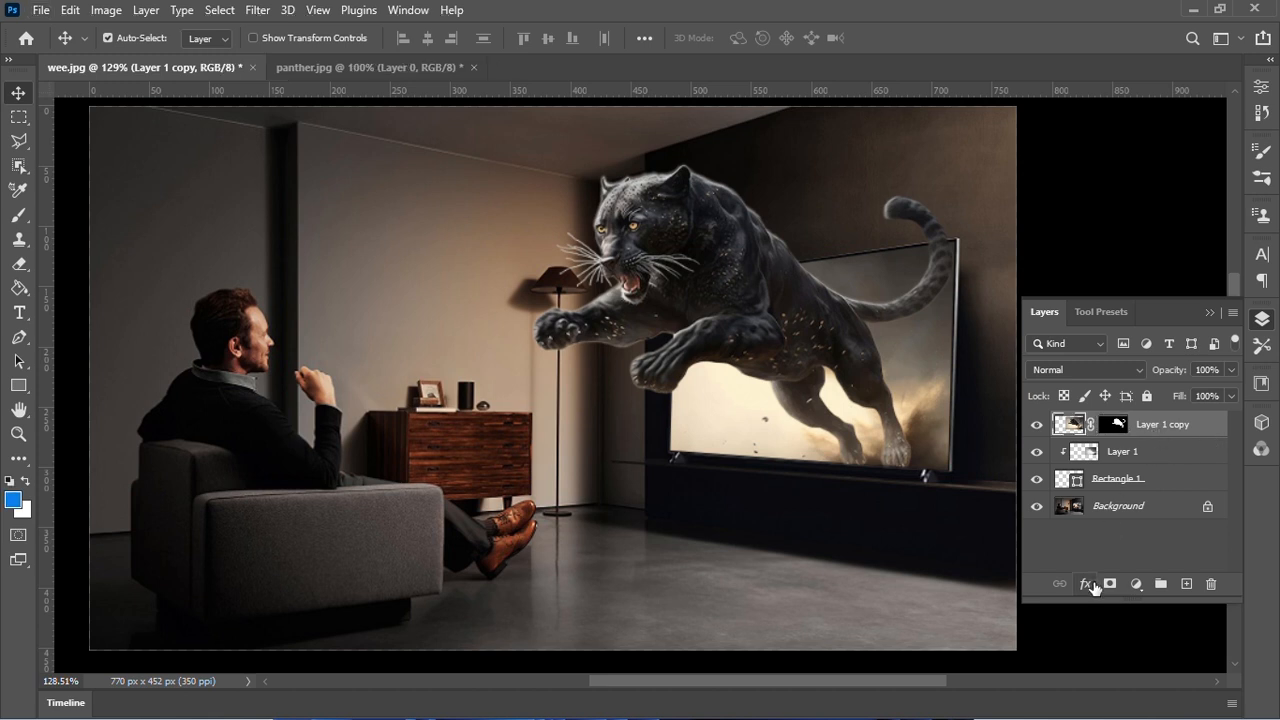
left_click(1094, 587)
left_click(1109, 398)
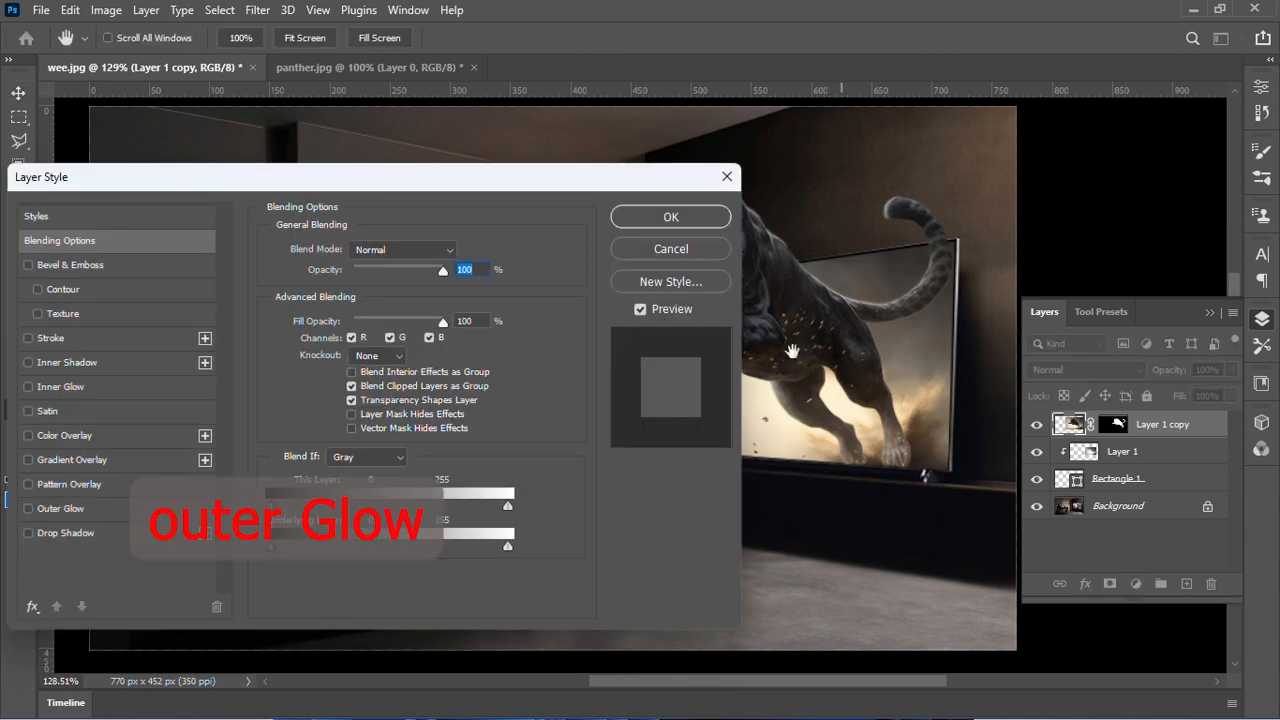
left_click_drag(392, 188, 407, 103)
left_click(72, 422)
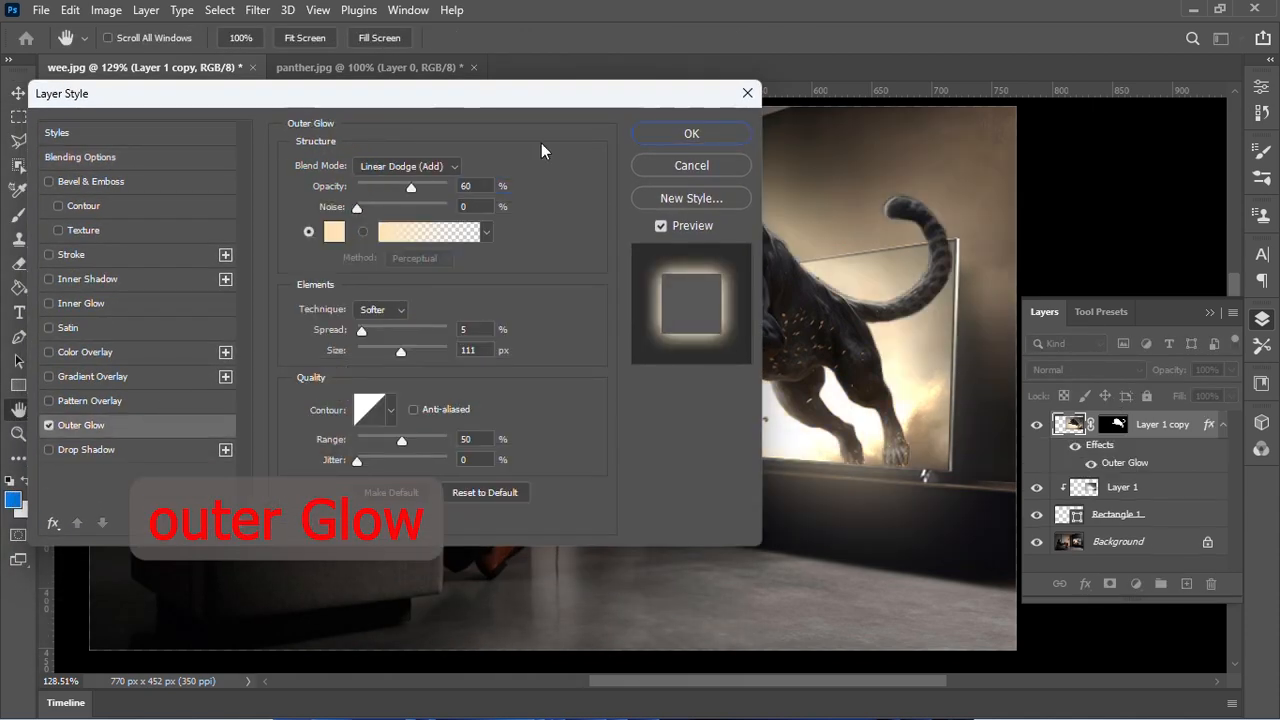
Set the outer glow colour to brown c7a47e sampled from the dust around the hind legs and apply the style
left_click_drag(545, 102, 266, 186)
left_click(55, 320)
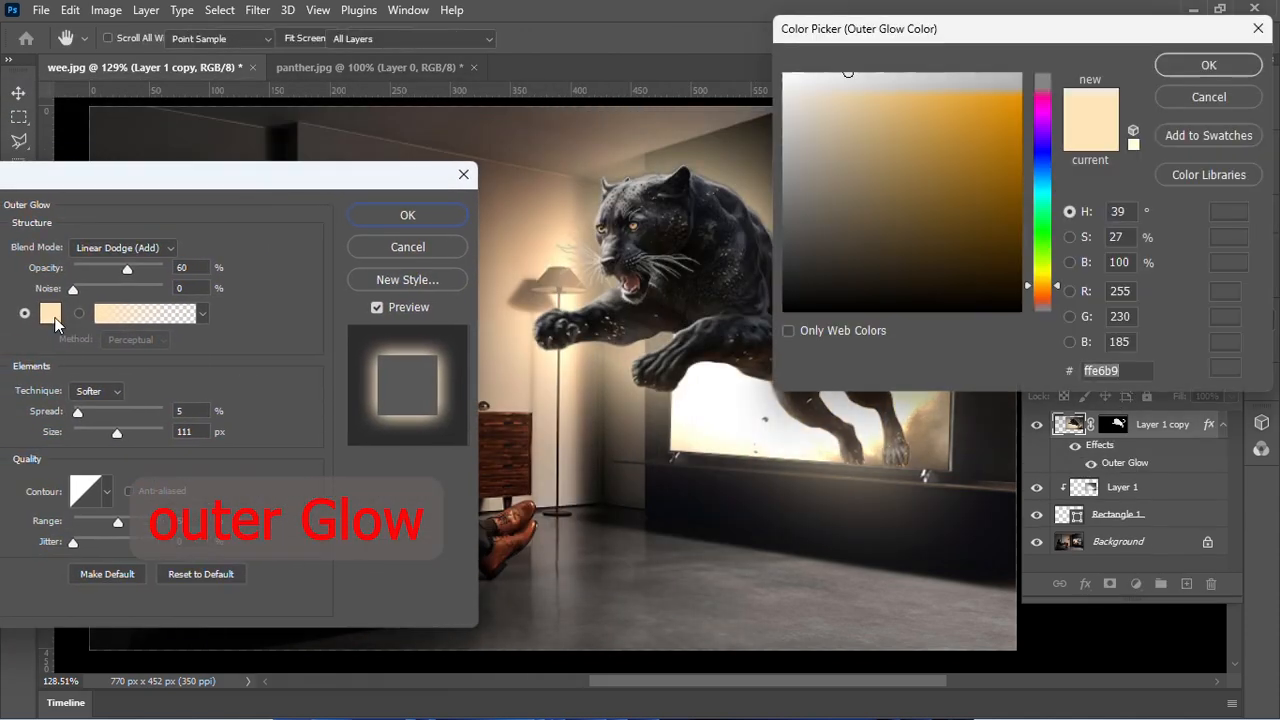
left_click(914, 446)
left_click(886, 433)
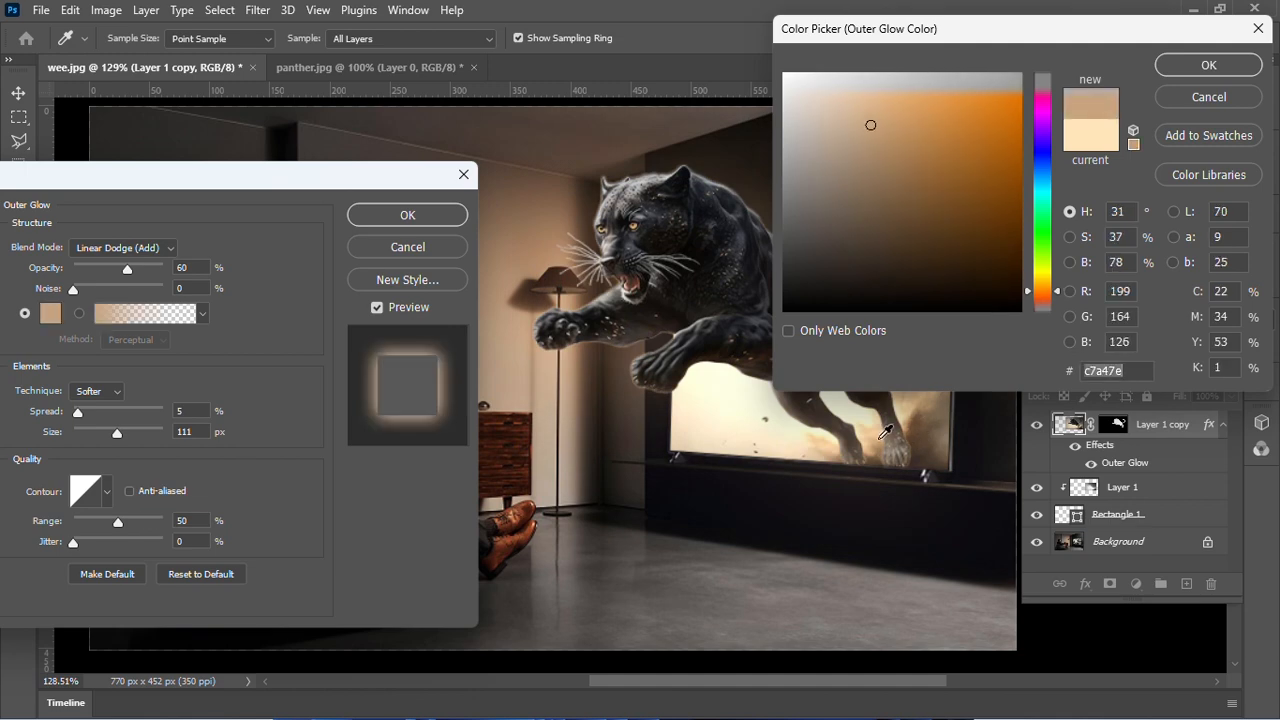
left_click(1208, 66)
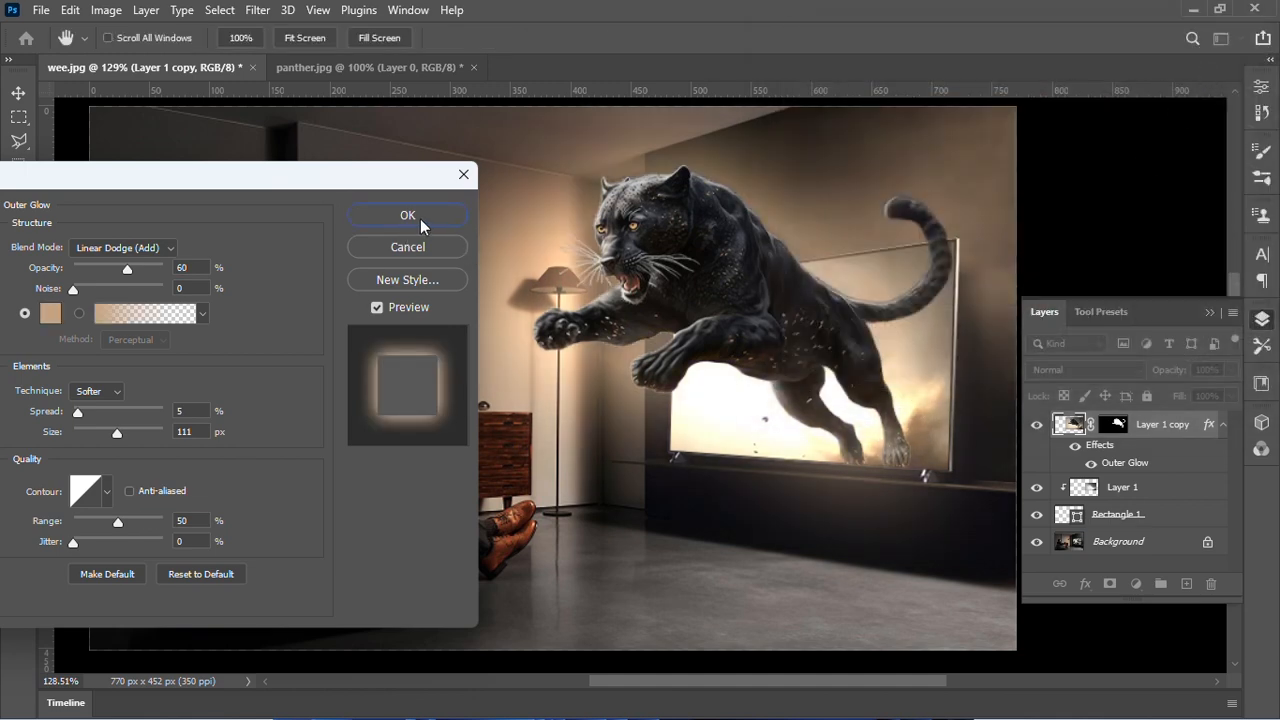
left_click(420, 219)
Paint black on the panther's layer mask to hide the tail tip above the television's upper edge
left_click(1116, 426)
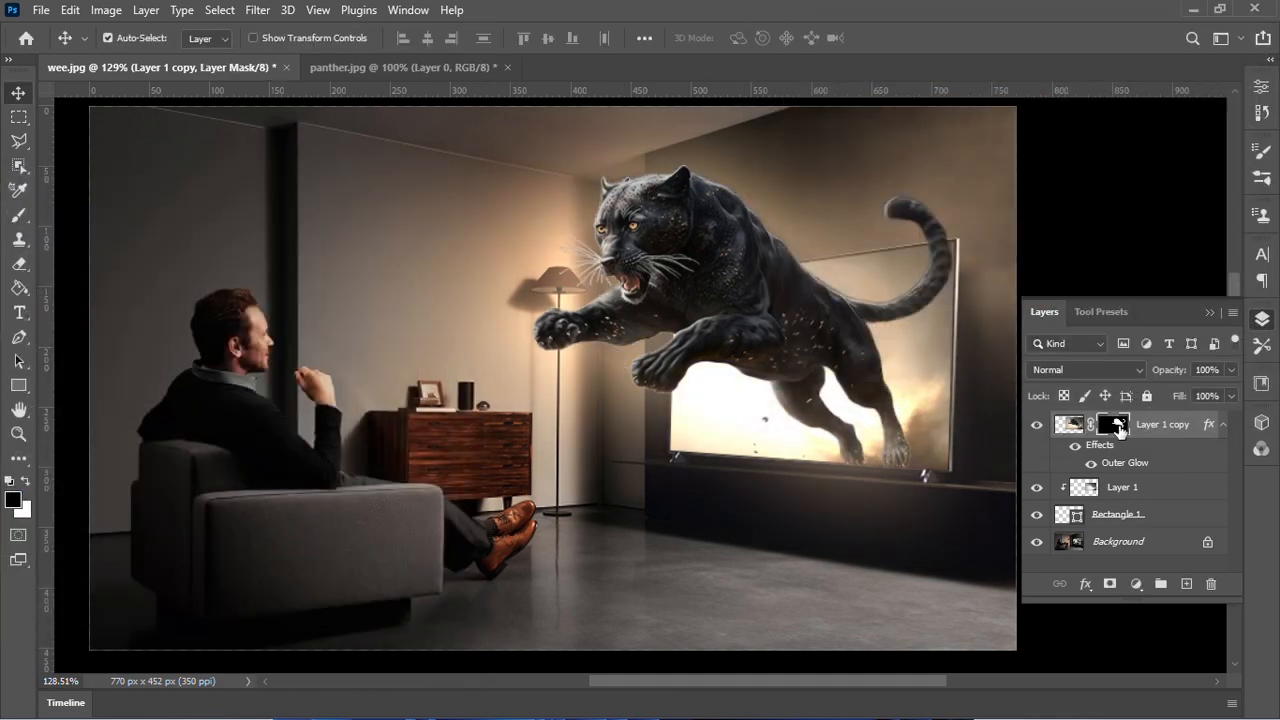
left_click(20, 214)
left_click_drag(940, 218, 920, 195)
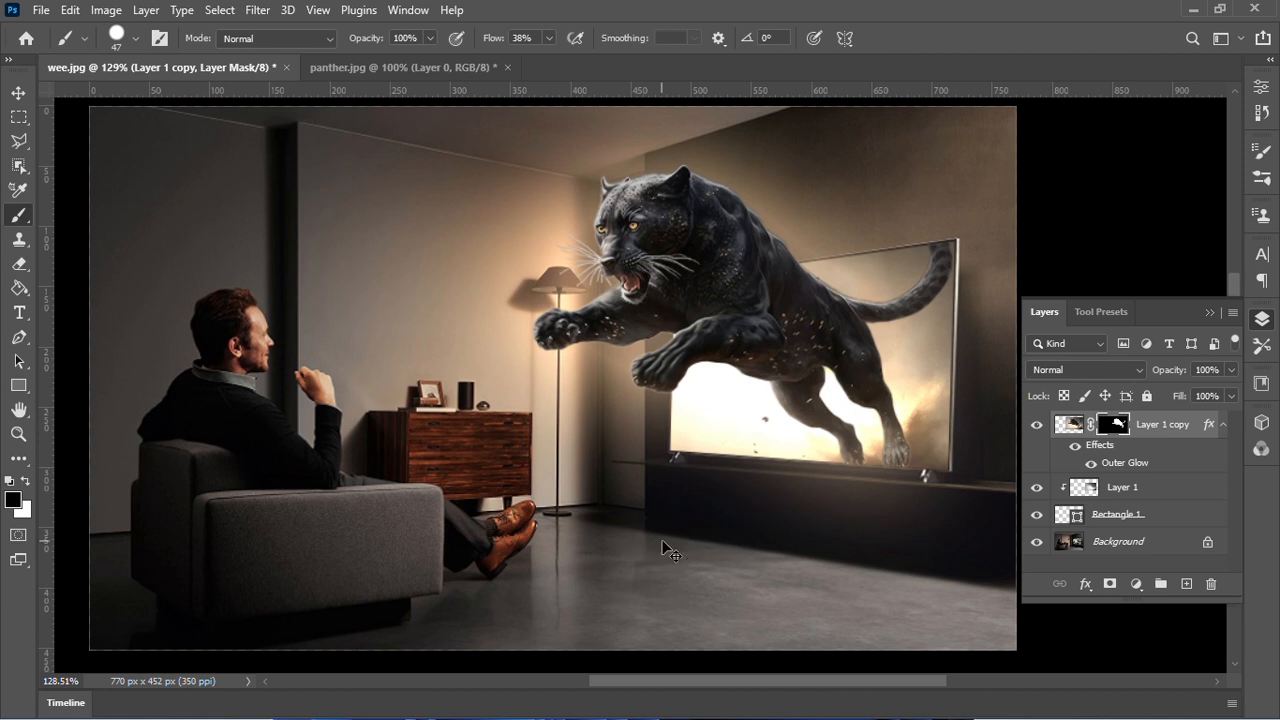
Scatter blue particles across the scene on a new layer with the size 200 particle brush and set its blend mode to Divide
left_click(1188, 583)
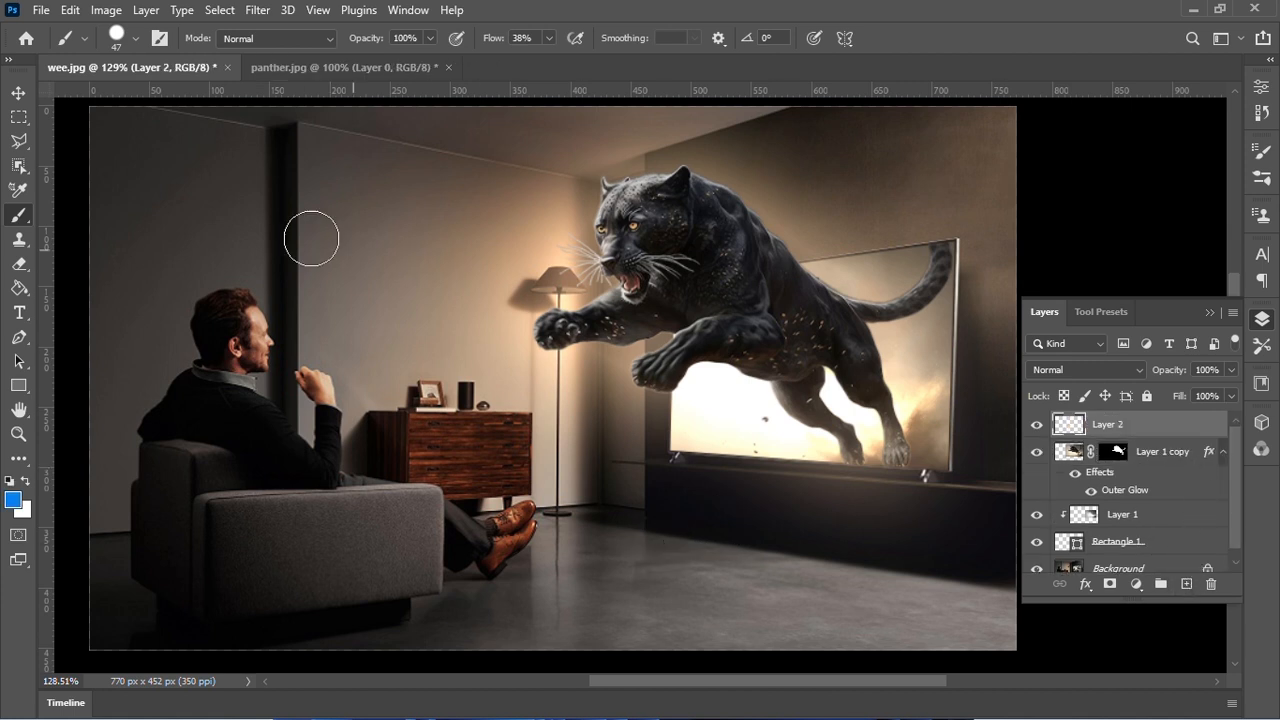
left_click(118, 40)
double_click(101, 212)
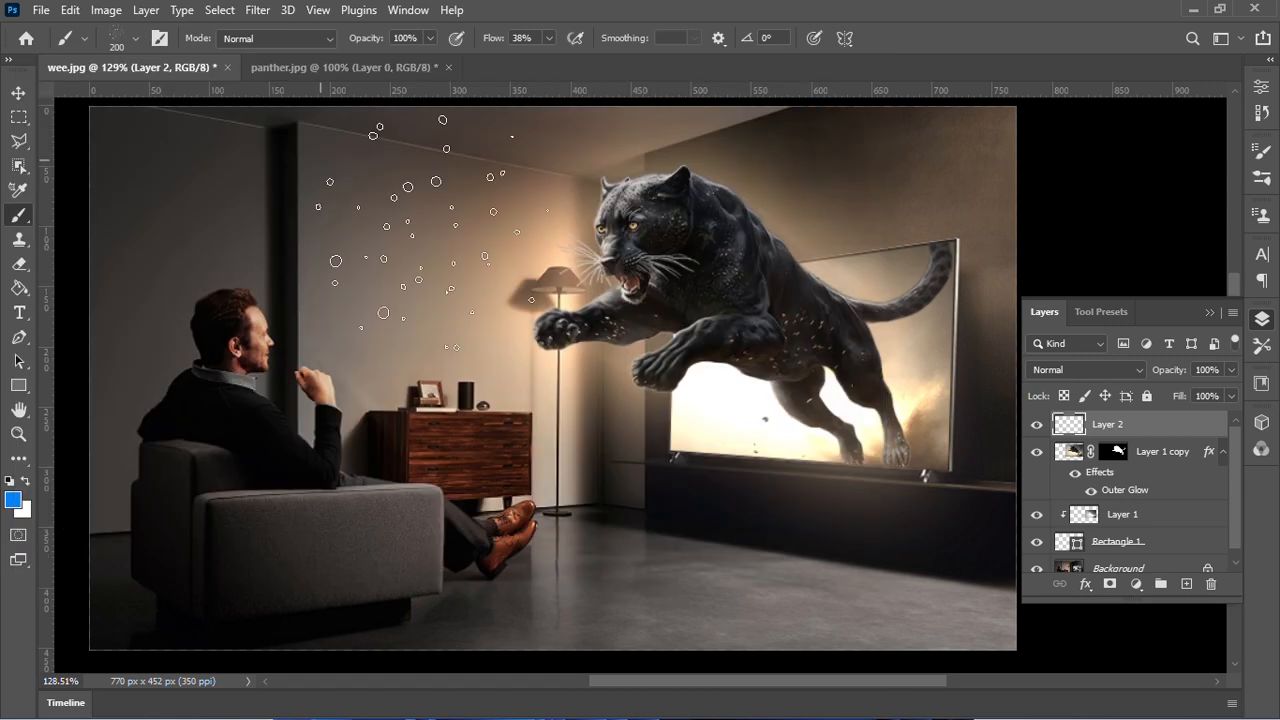
left_click(400, 232)
mouse_move(200, 235)
left_mouse_down()
mouse_move(220, 417)
mouse_move(352, 549)
mouse_move(802, 560)
mouse_move(934, 297)
mouse_move(879, 209)
mouse_move(570, 280)
left_mouse_up()
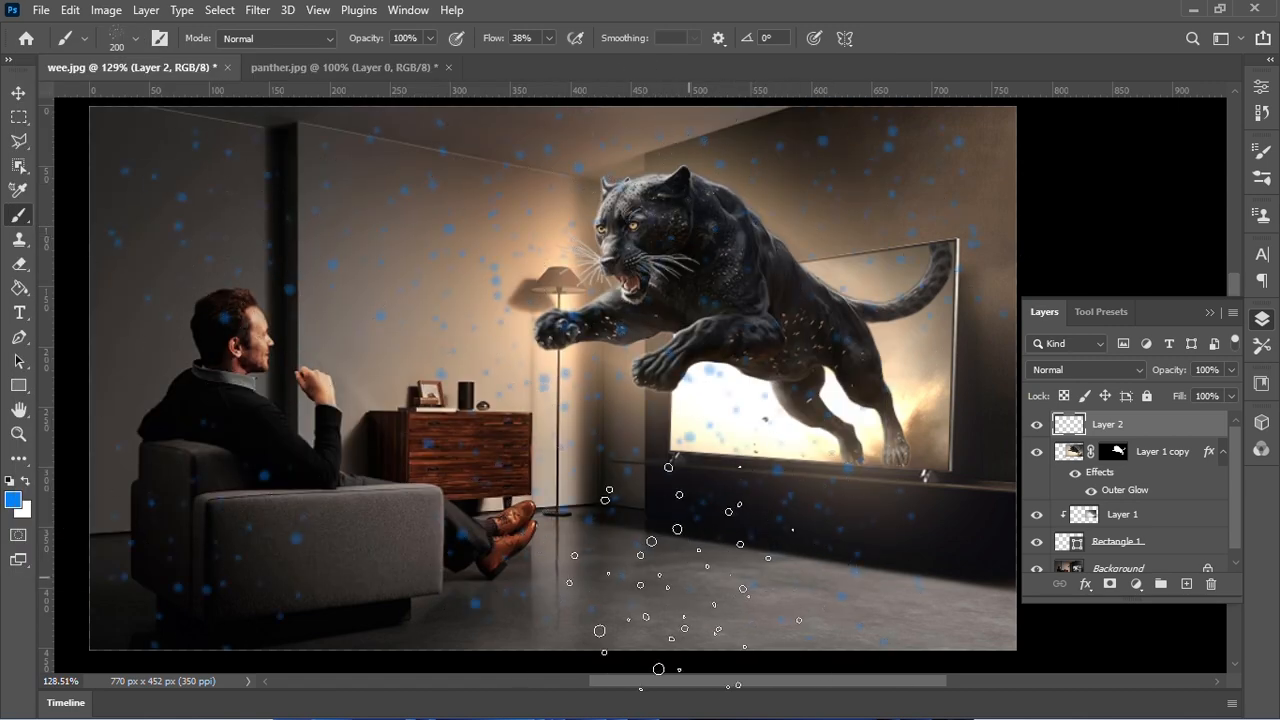
left_click(1110, 370)
left_click(1071, 643)
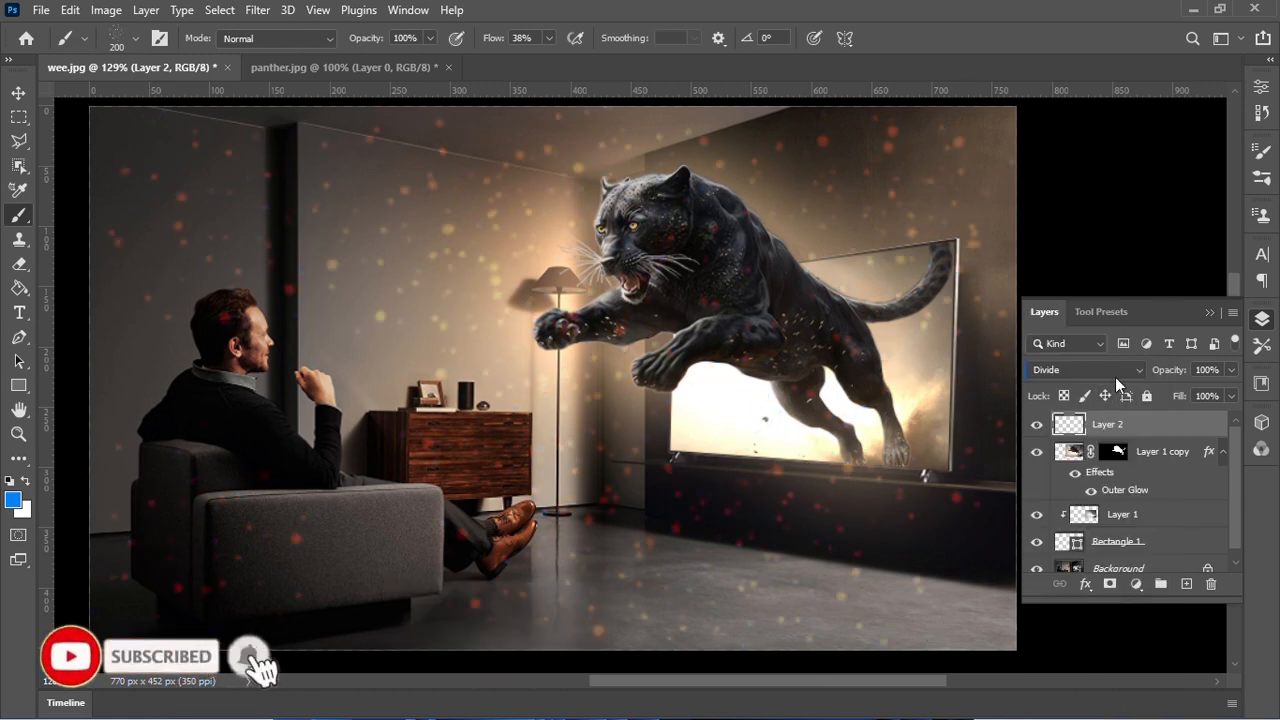
Add a mask to Layer 2 and hide the particles over the panther, man and armchair with a size 59 hard brush
left_click(1109, 584)
left_click(135, 38)
double_click(70, 212)
left_click(133, 38)
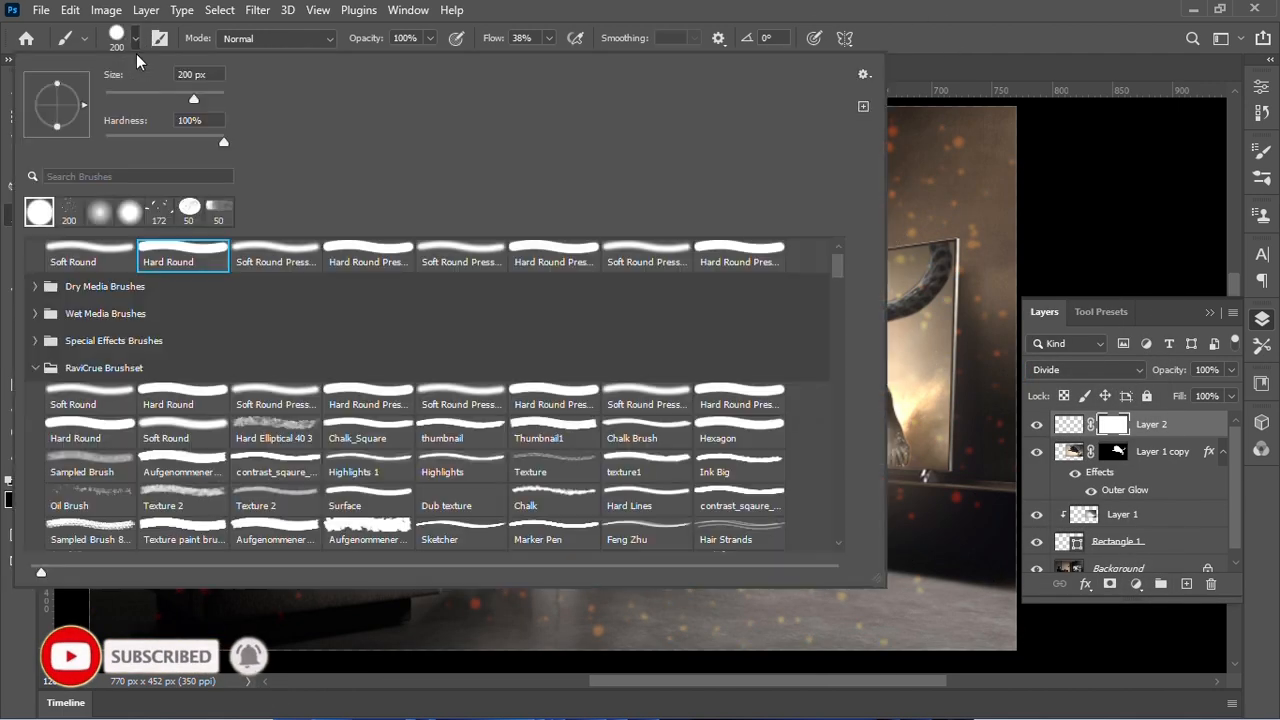
left_click(142, 98)
left_click(917, 22)
mouse_move(670, 224)
left_mouse_down()
mouse_move(713, 311)
mouse_move(822, 353)
mouse_move(866, 338)
mouse_move(843, 398)
mouse_move(582, 337)
mouse_move(656, 298)
mouse_move(632, 234)
left_mouse_up()
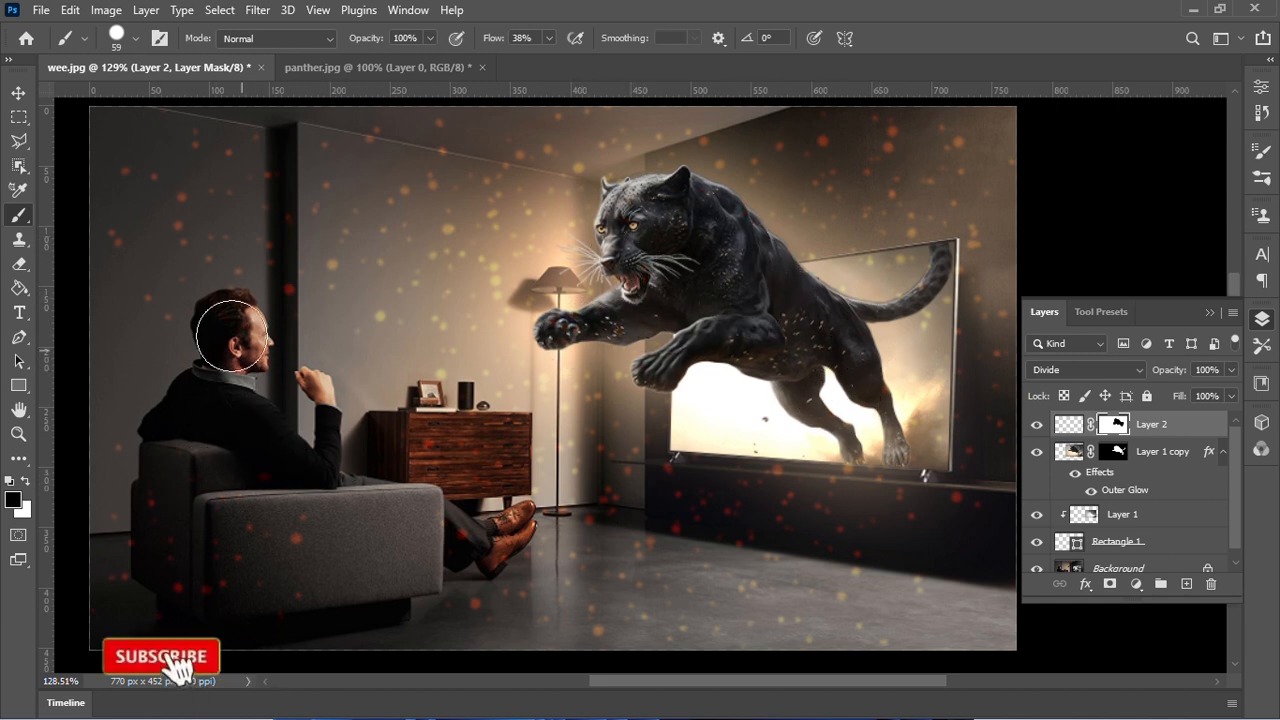
mouse_move(395, 548)
left_mouse_down()
mouse_move(300, 545)
mouse_move(191, 574)
mouse_move(167, 547)
left_mouse_up()
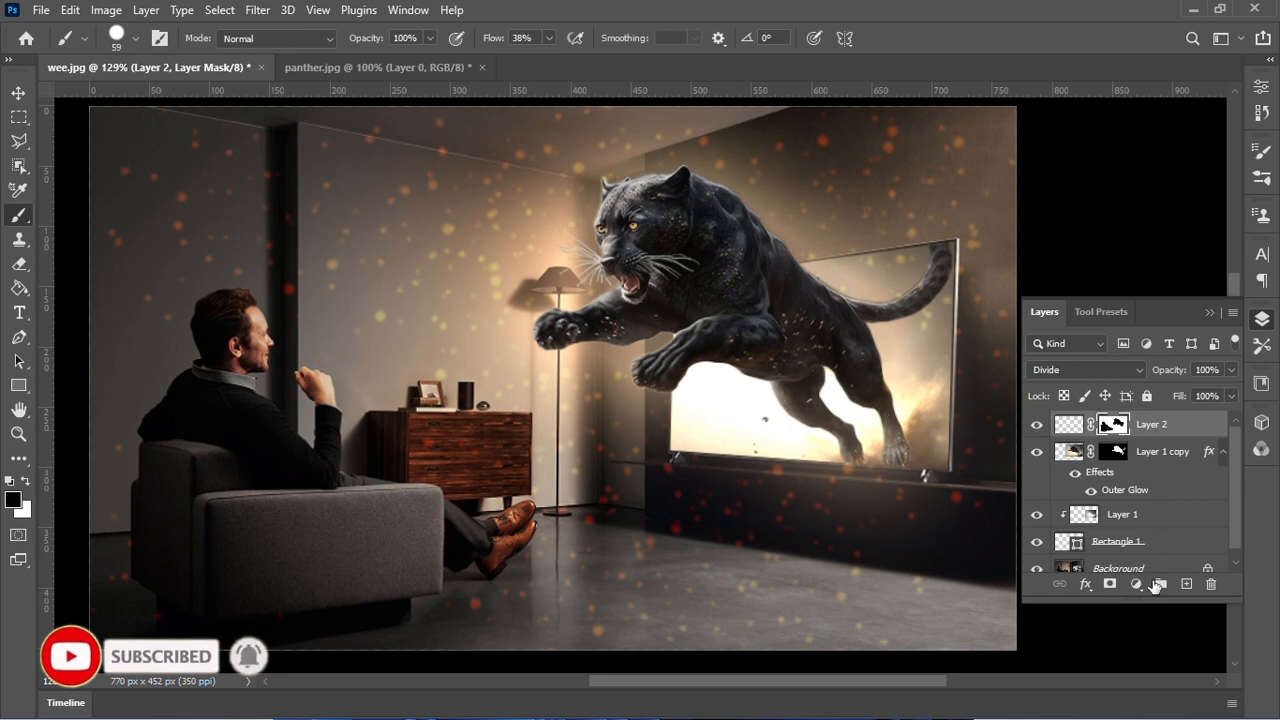
Stamp white shards around the panther and television on a new layer with the size 172 shard brush and set it to Overlay
left_click(1187, 590)
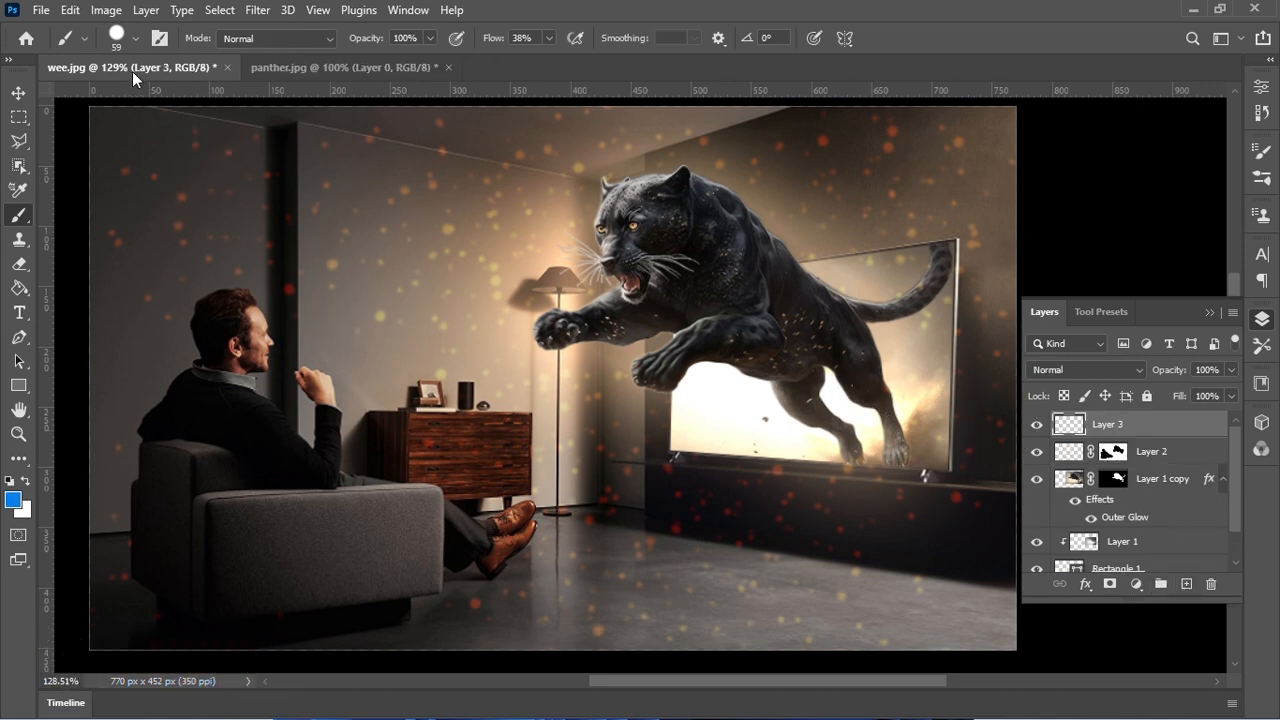
left_click(135, 40)
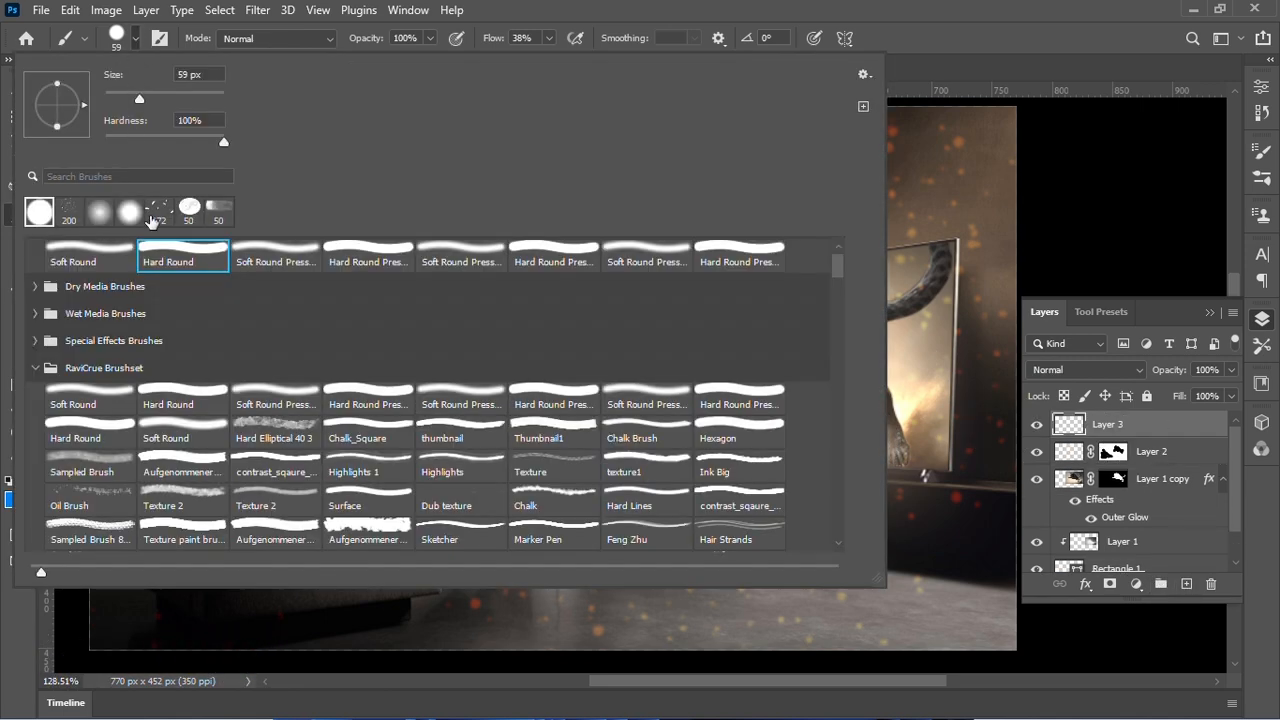
left_click(150, 213)
left_click(946, 37)
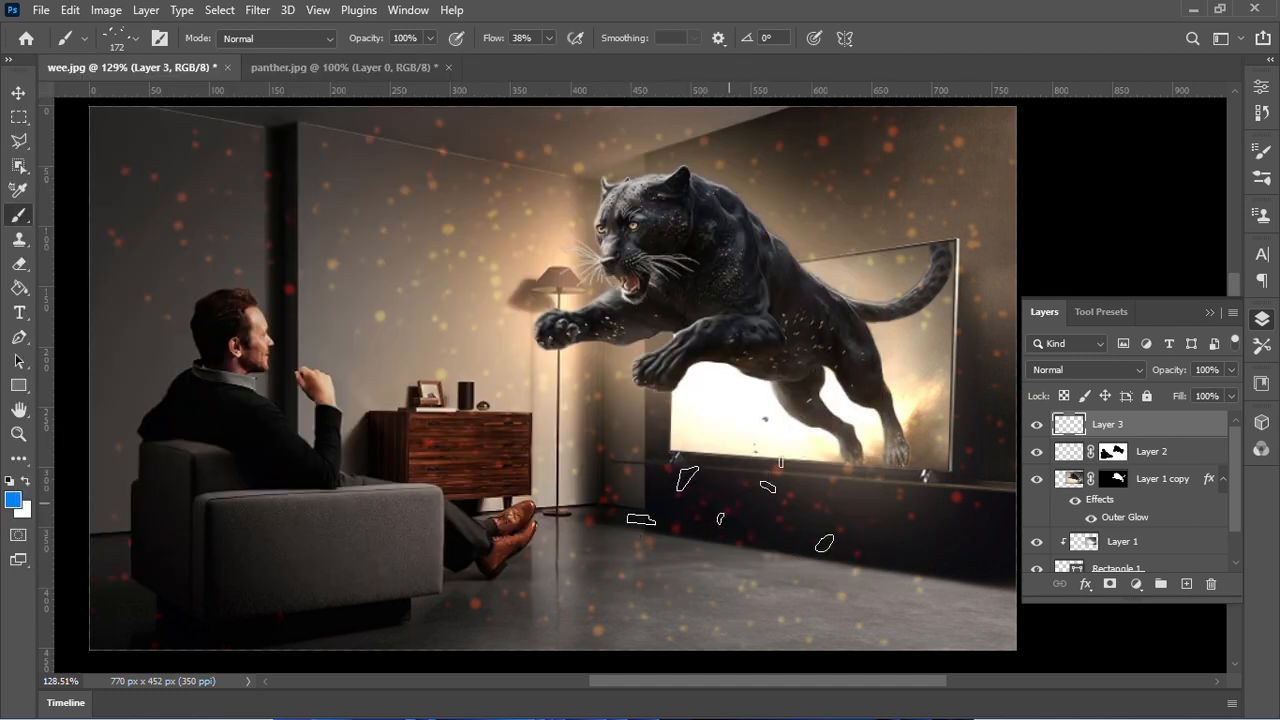
left_click(13, 500)
left_click(785, 74)
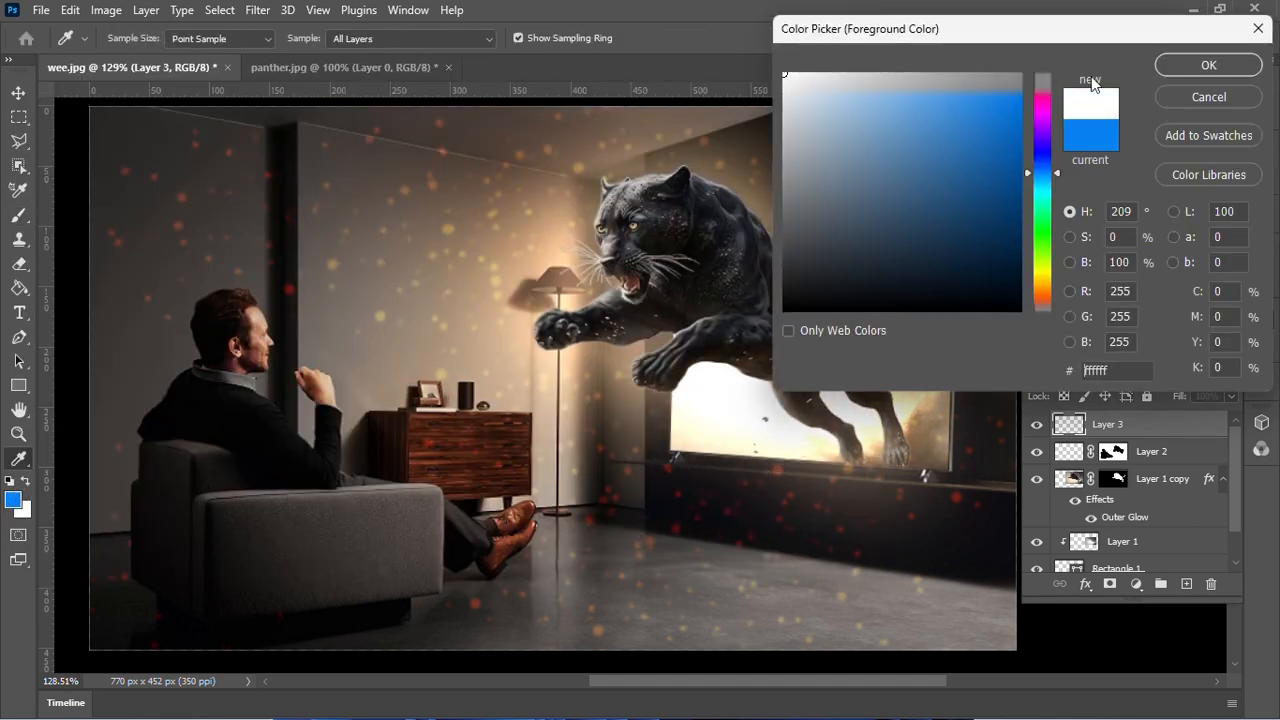
left_click(1207, 66)
left_click(869, 519)
left_click(869, 519)
left_click(869, 519)
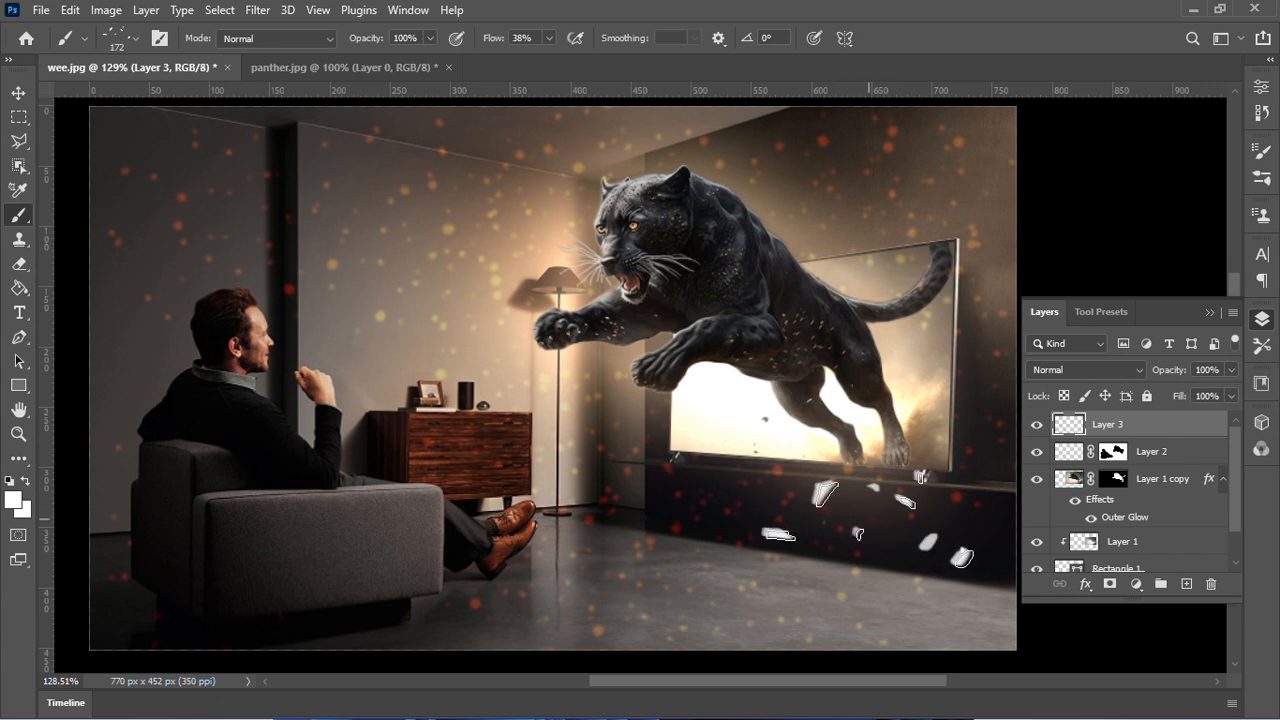
mouse_move(869, 519)
left_mouse_down()
mouse_move(771, 514)
mouse_move(794, 600)
mouse_move(815, 595)
mouse_move(658, 266)
mouse_move(640, 180)
mouse_move(780, 170)
mouse_move(880, 270)
mouse_move(950, 420)
mouse_move(835, 165)
mouse_move(620, 155)
left_mouse_up()
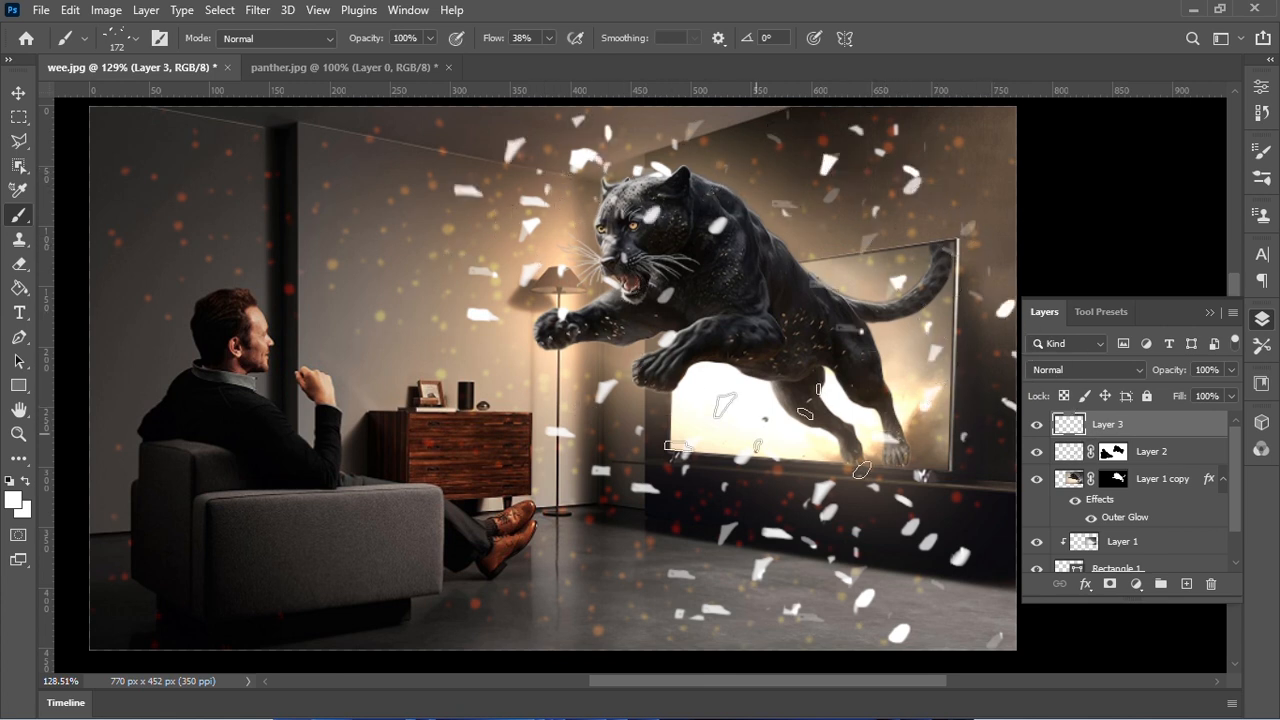
left_click(1118, 370)
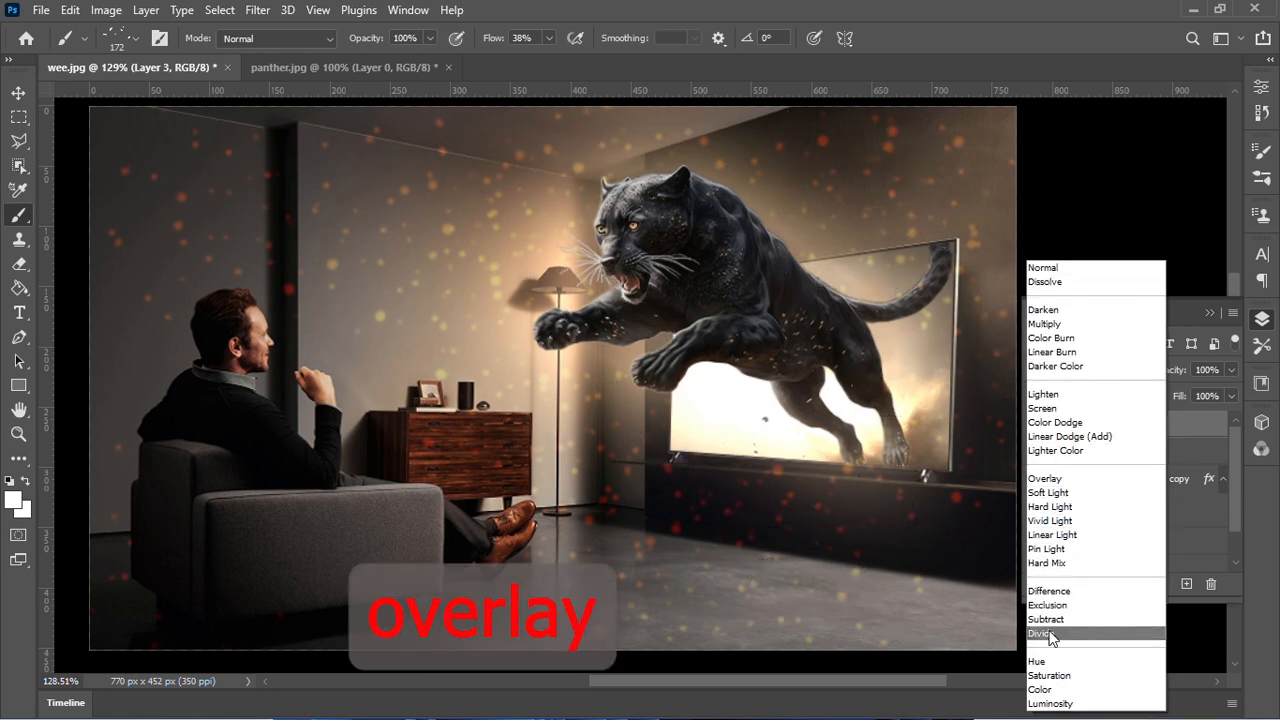
left_click(1045, 478)
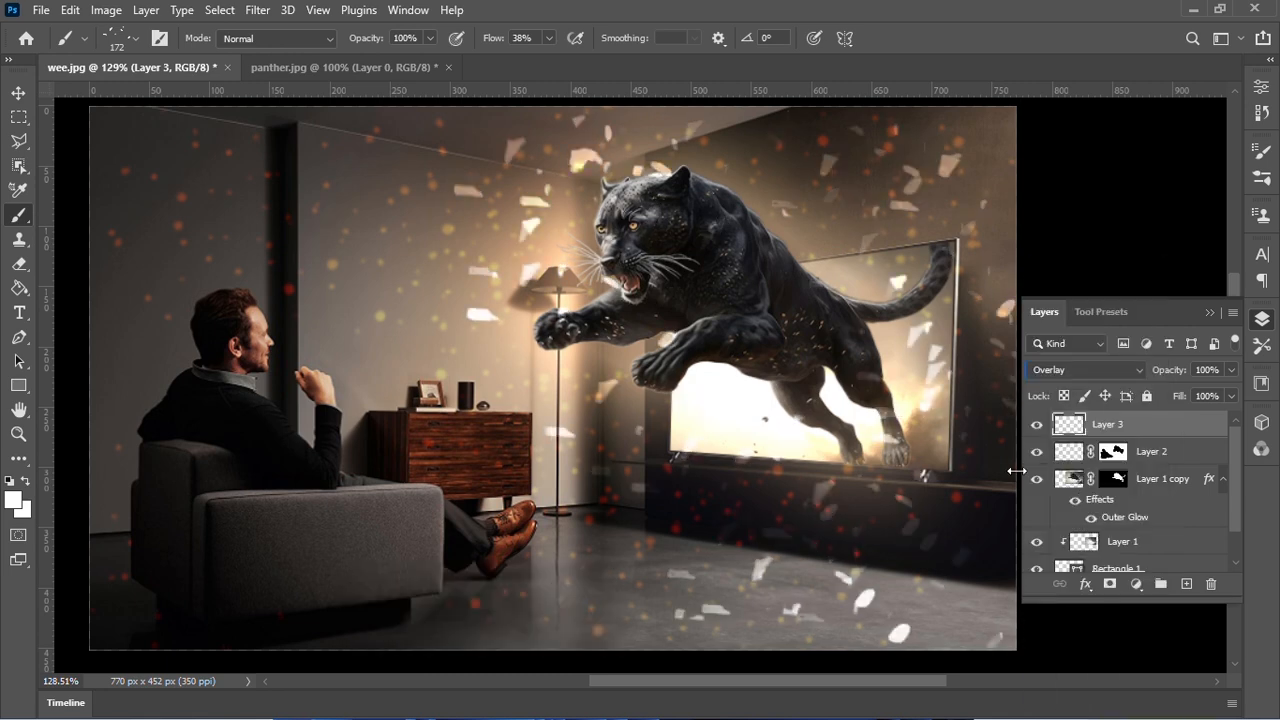
Add a mask to Layer 3 and hide the shards over the panther with a size 61 hard brush
left_click(1110, 584)
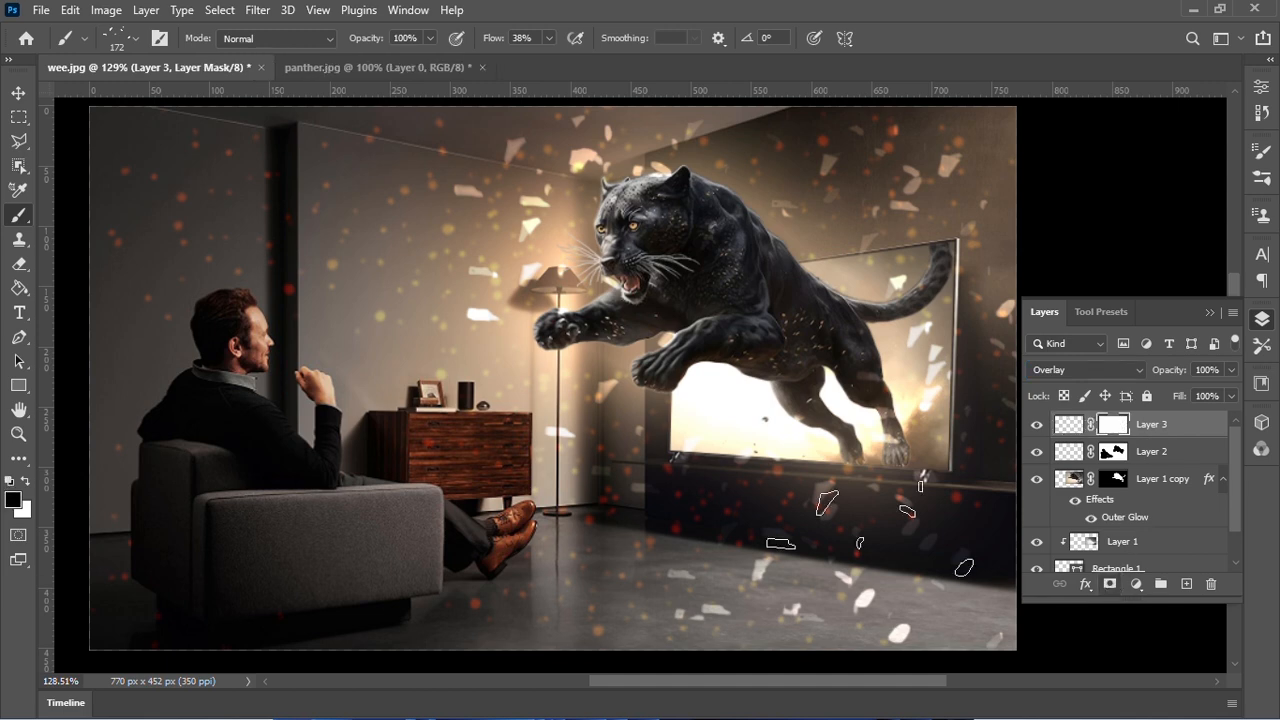
left_click(136, 40)
left_click(70, 212)
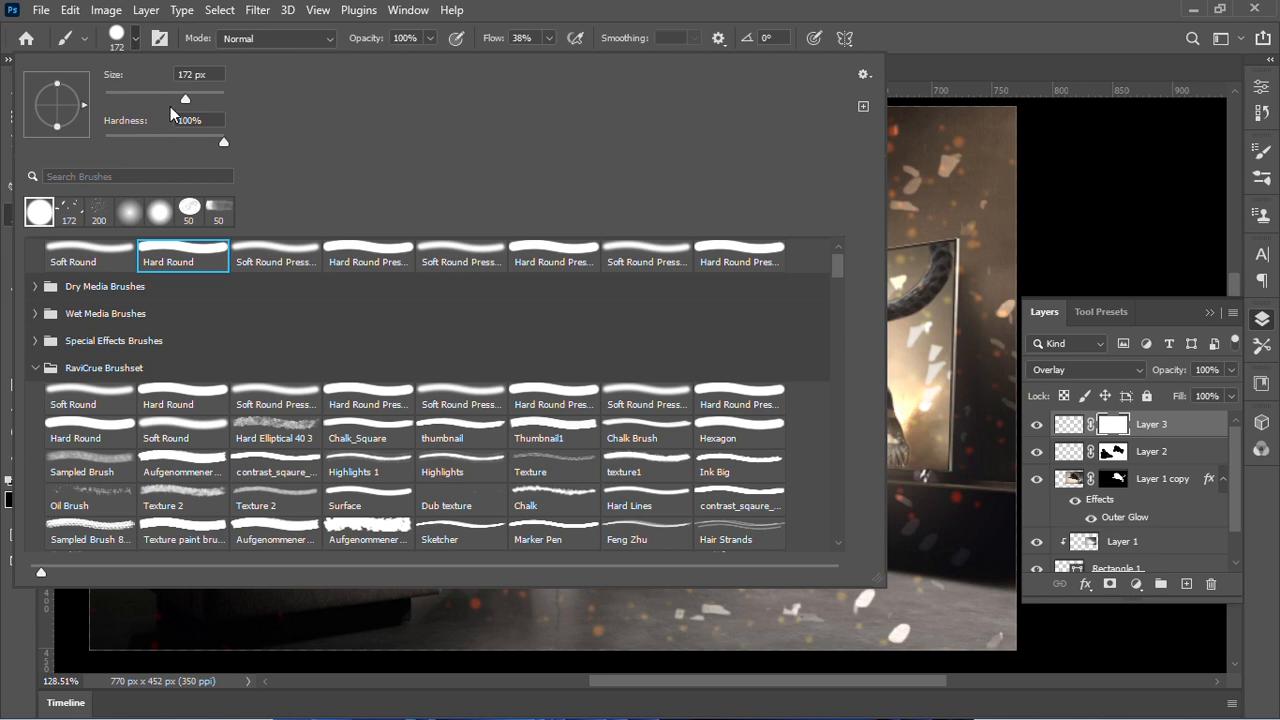
left_click_drag(154, 96, 140, 97)
left_click(1062, 47)
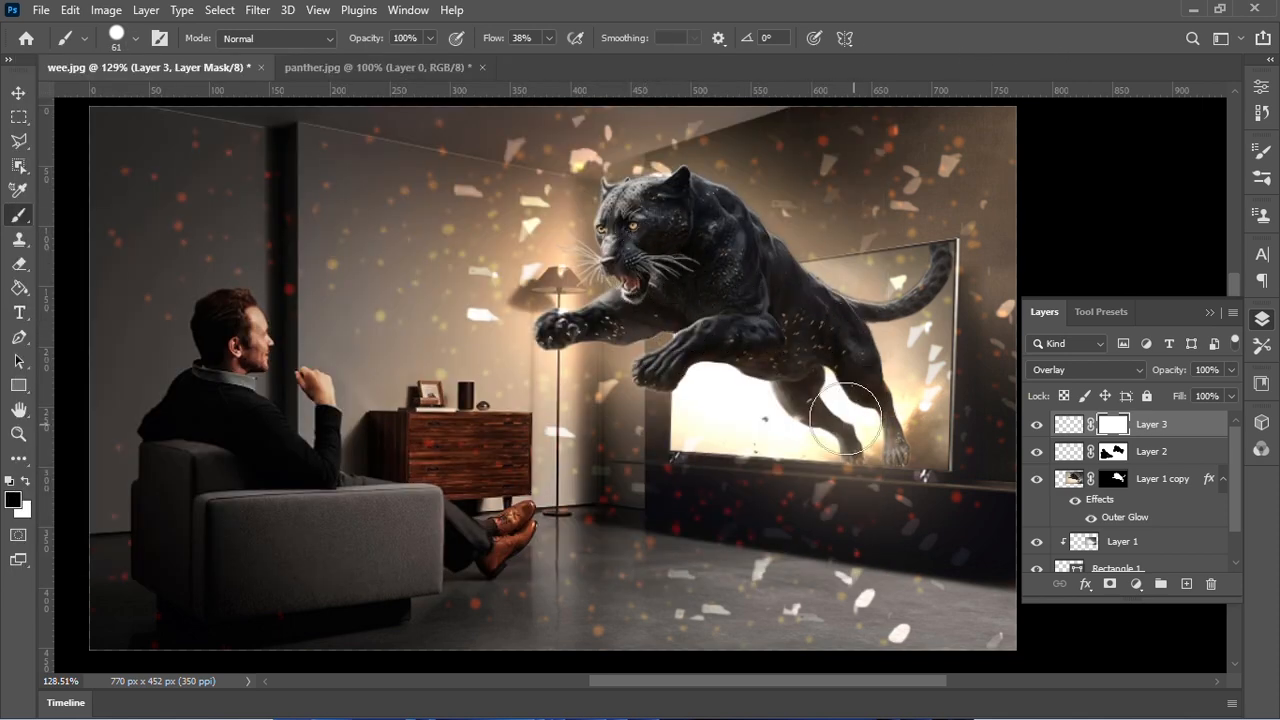
left_click_drag(845, 418, 825, 370)
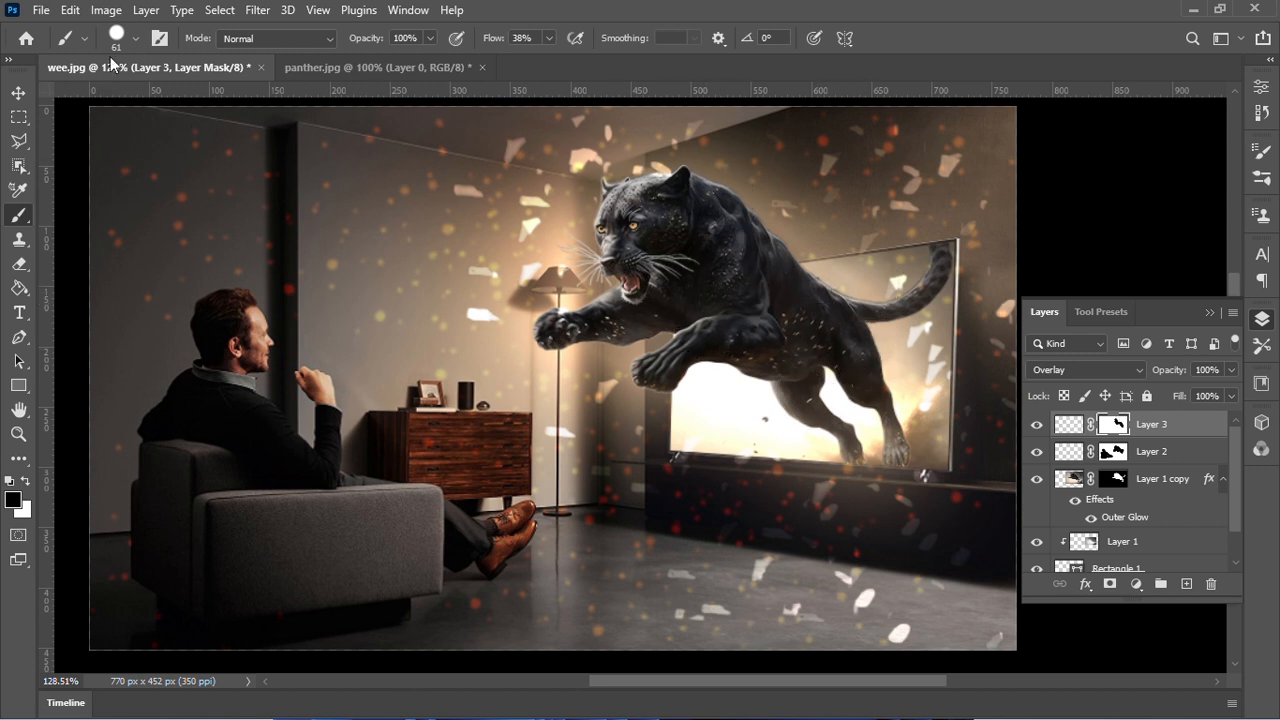
left_click(28, 93)
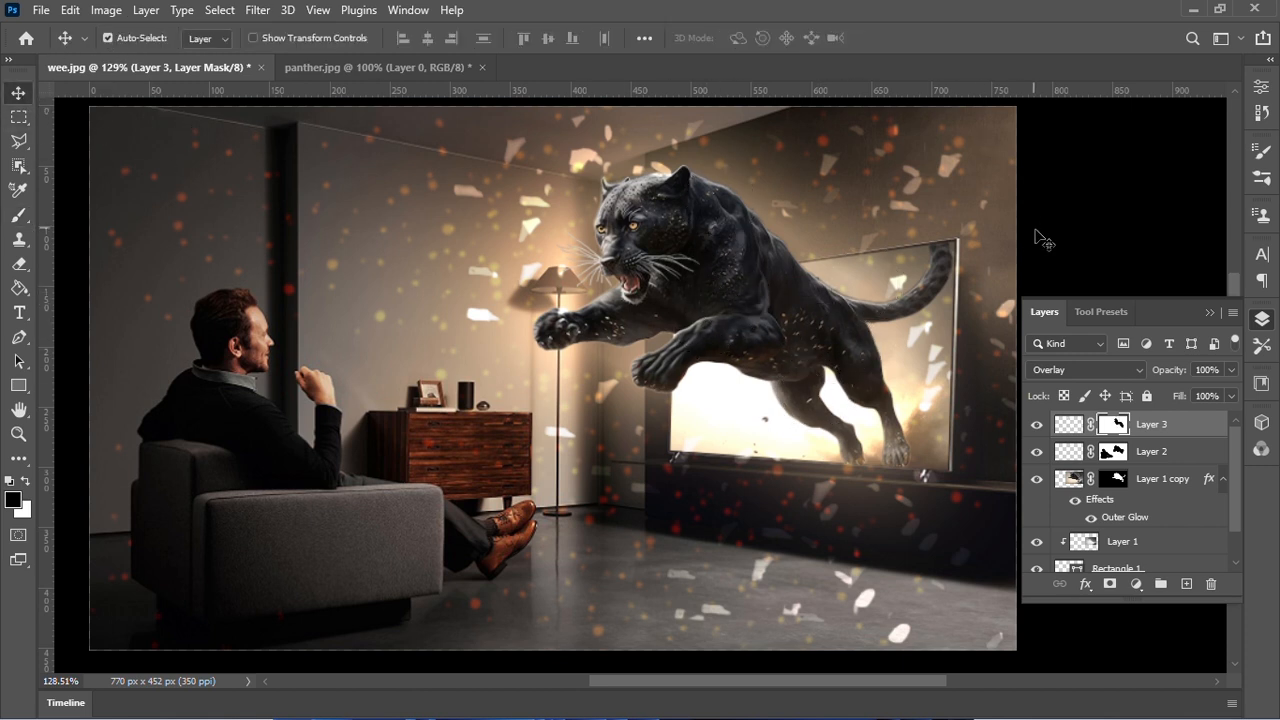
left_click(1210, 313)
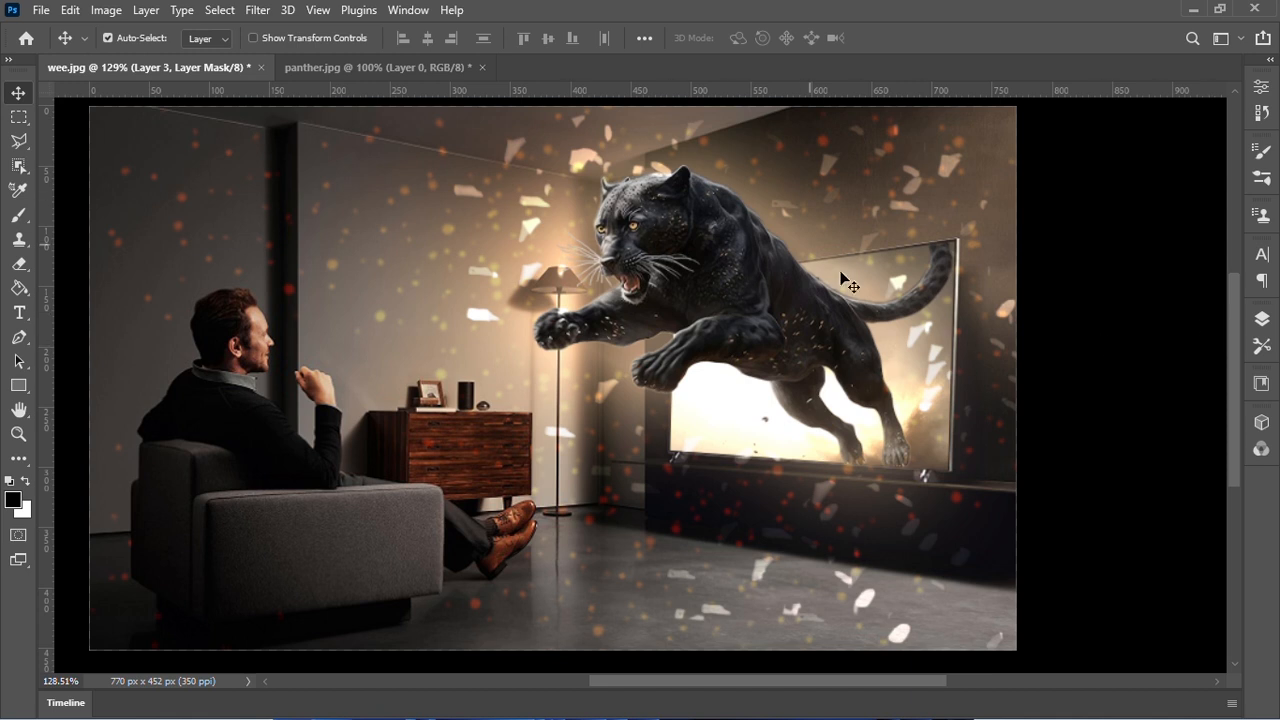